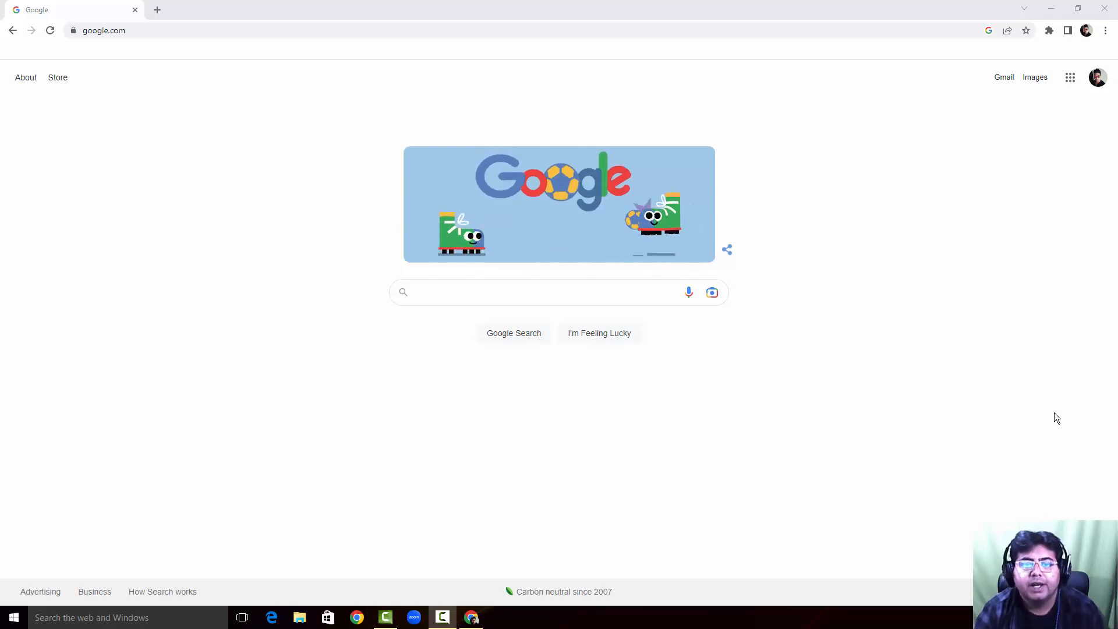
Search Google for "openshot" and open the official OpenShot Video Editor website
left_click(531, 292)
type("openshot")
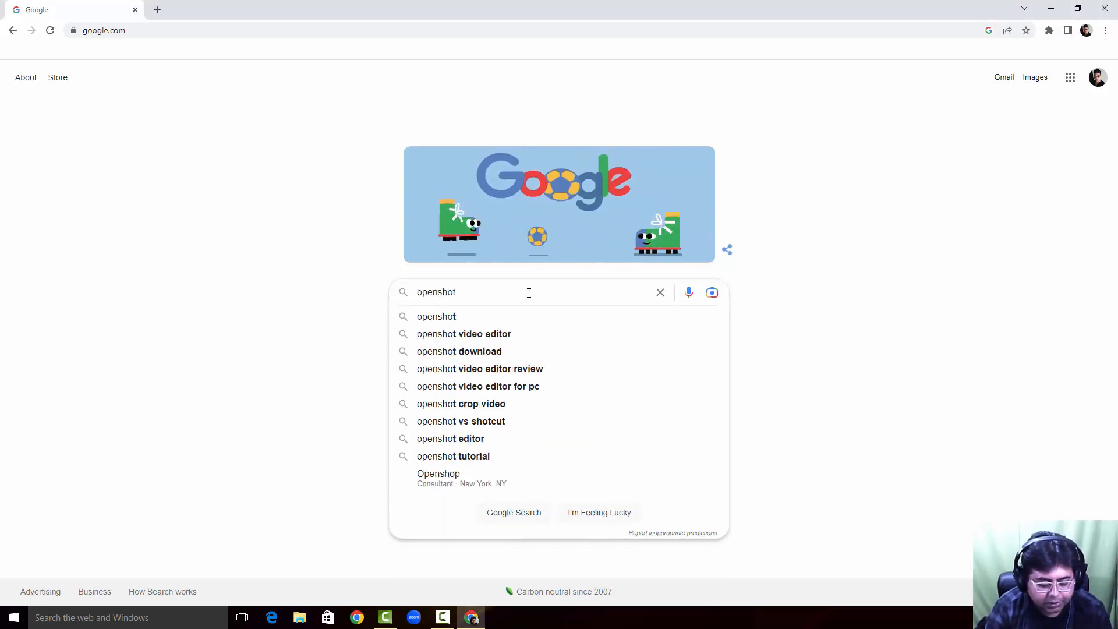
key("Return")
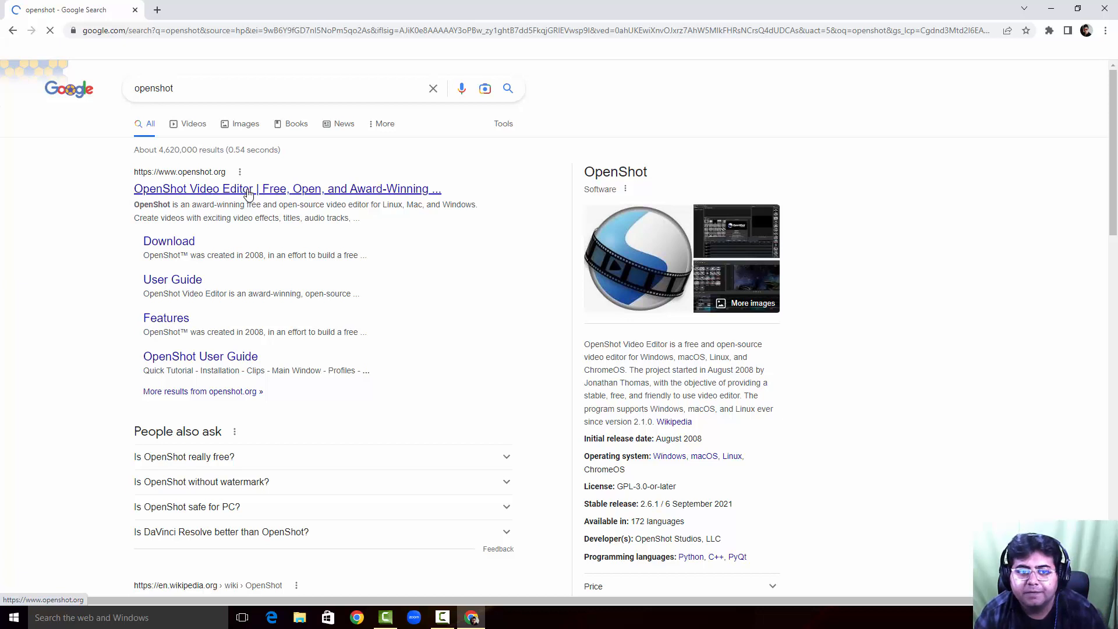
left_click(297, 191)
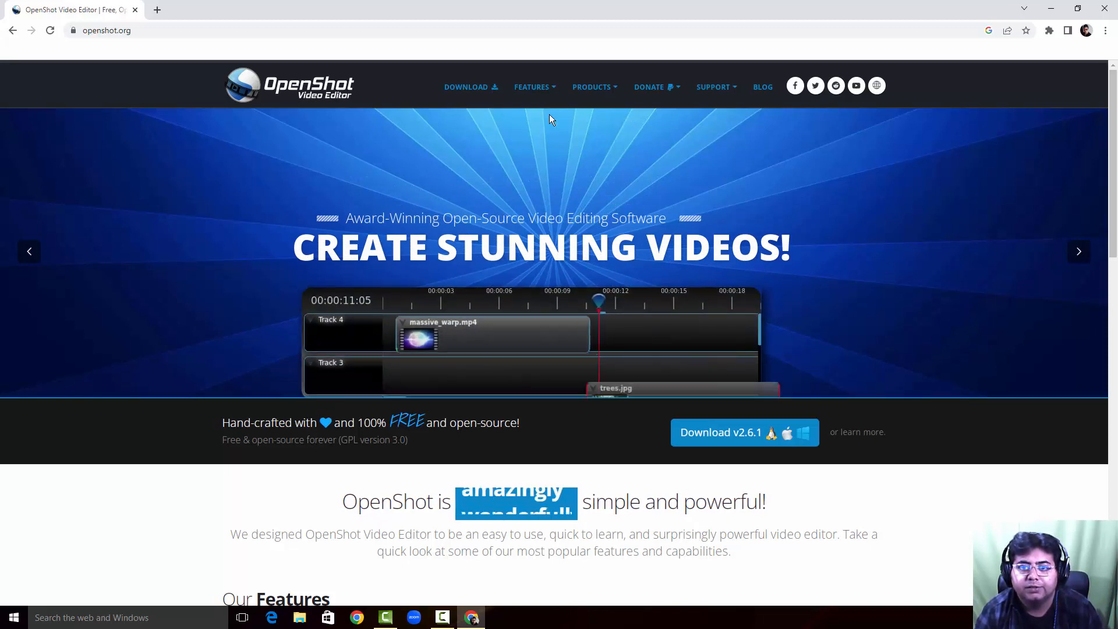
left_click(671, 86)
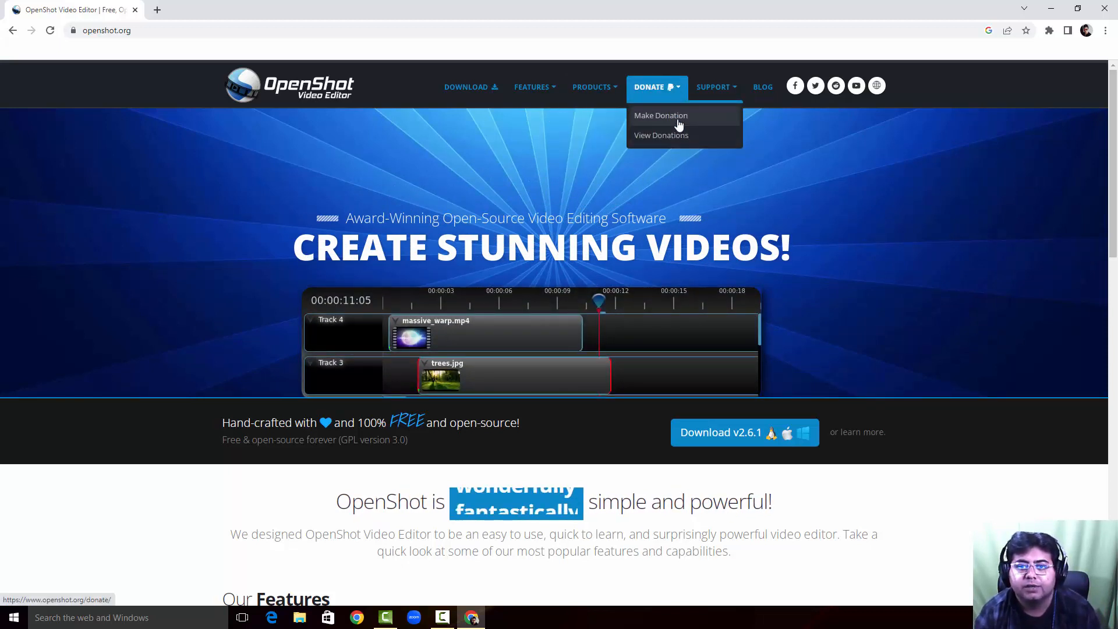
left_click(594, 96)
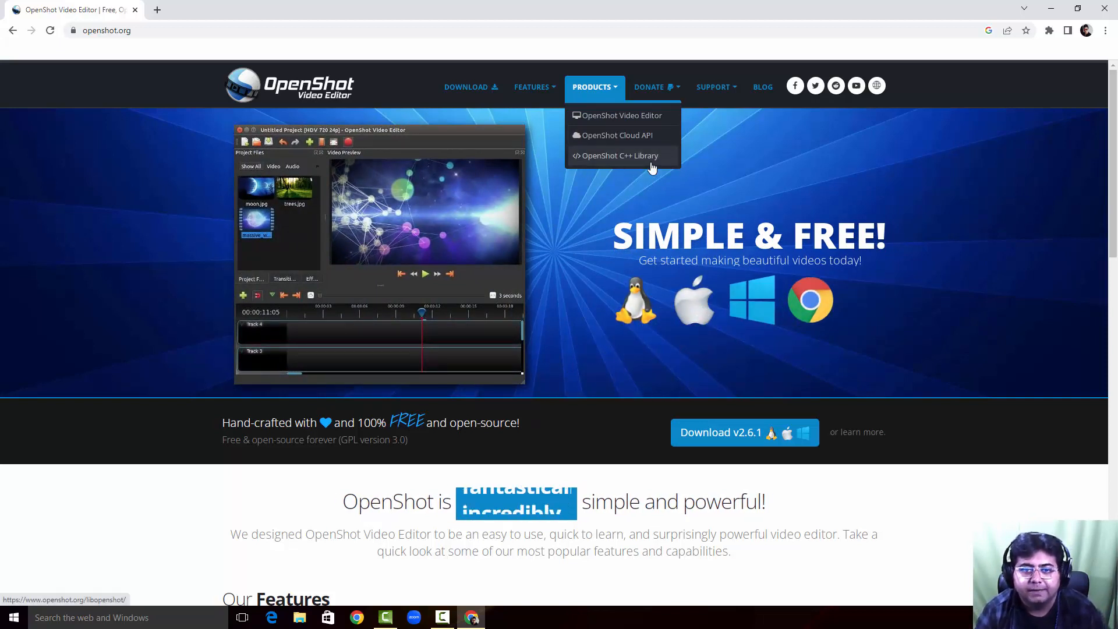
mouse_move(517, 95)
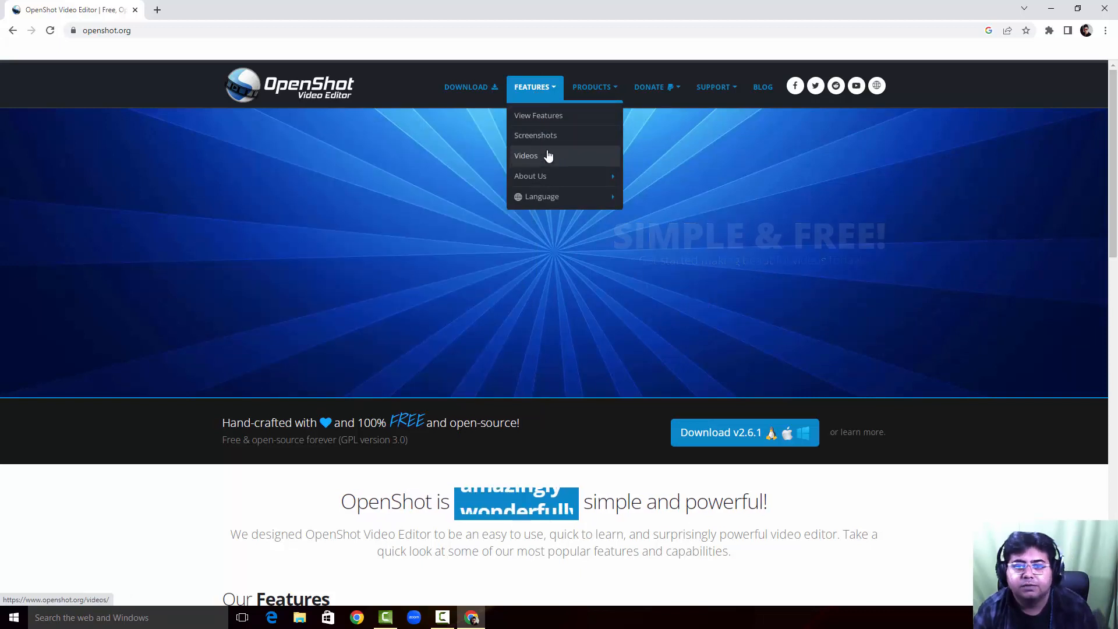
mouse_move(553, 183)
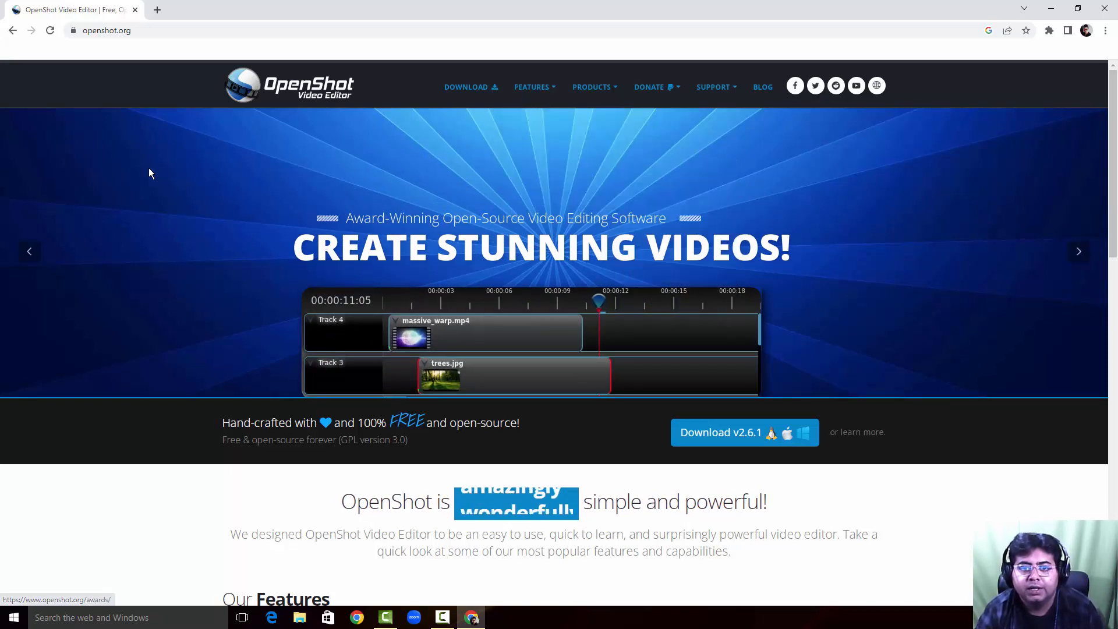
Download the Windows 64-bit installer for OpenShot v2.6.1 and save it in the Downloads folder
left_click(459, 94)
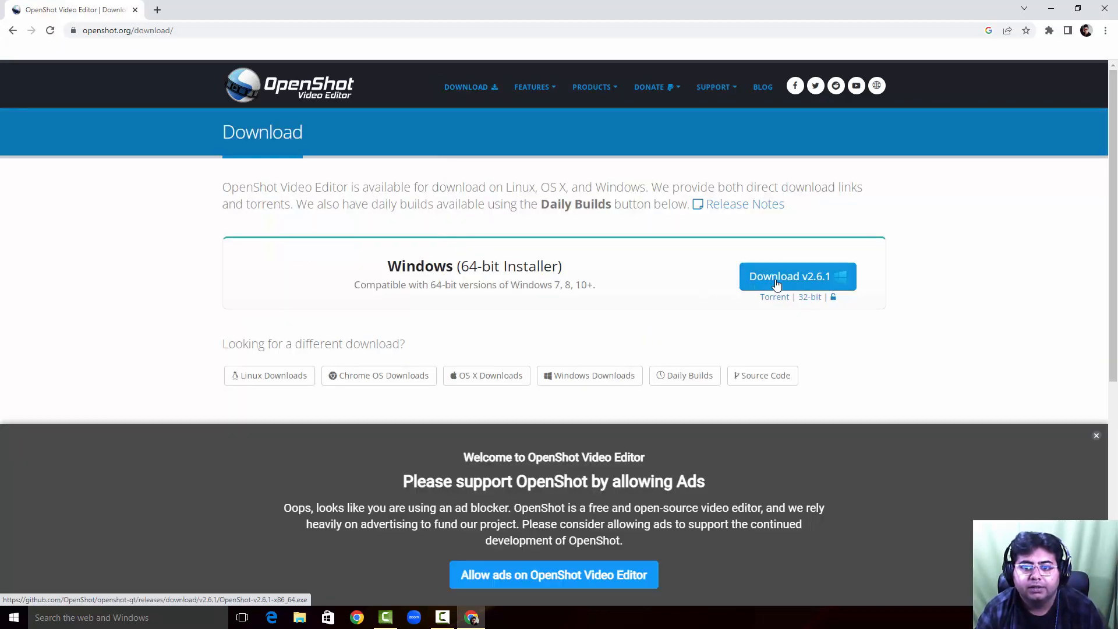
left_click(776, 283)
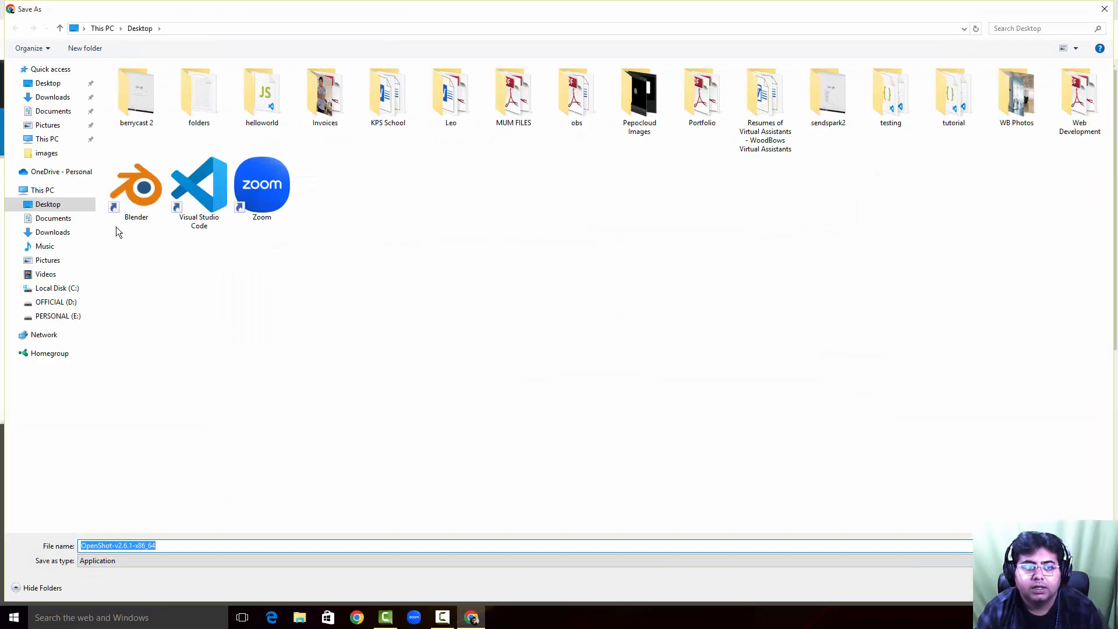
left_click(52, 96)
key("Return")
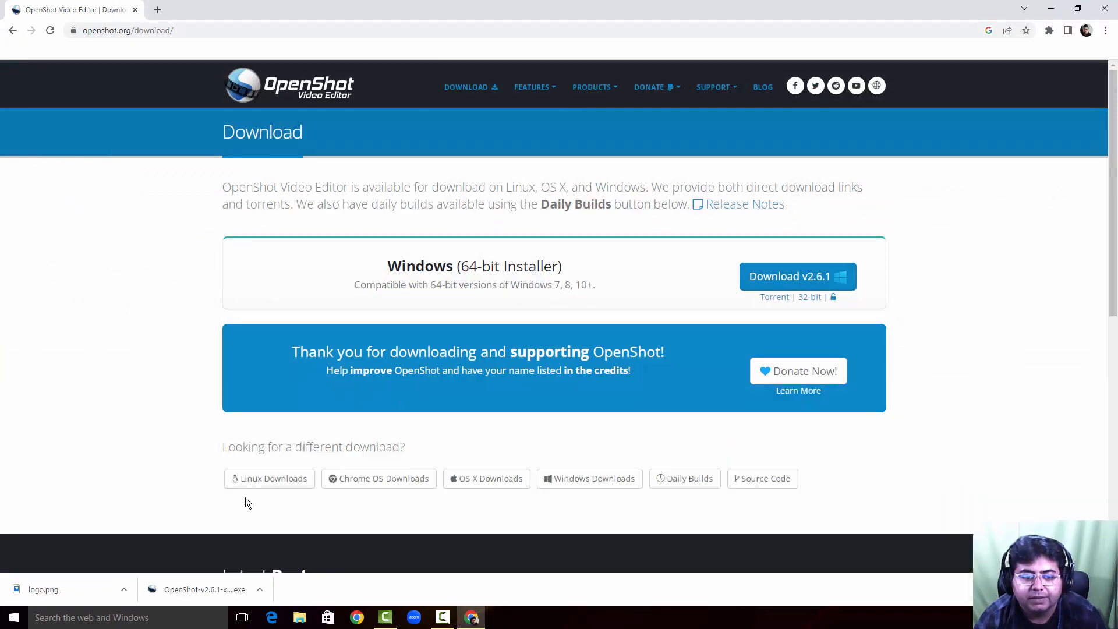
Run the downloaded OpenShot v2.6.1 installer and accept its license agreement
left_click(192, 593)
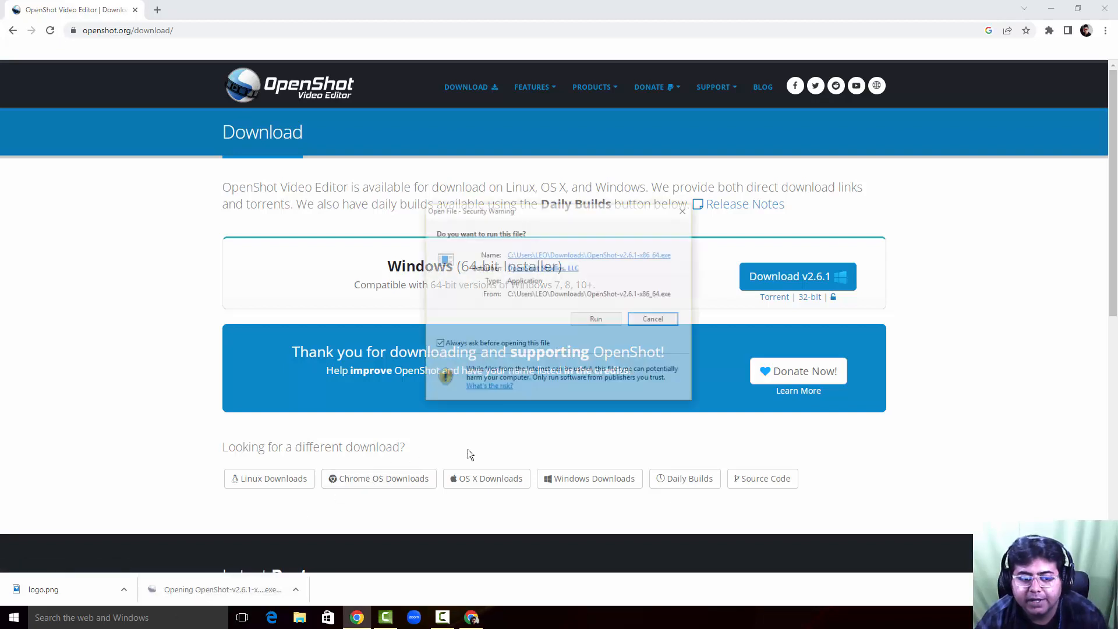
left_click(598, 319)
left_click(573, 341)
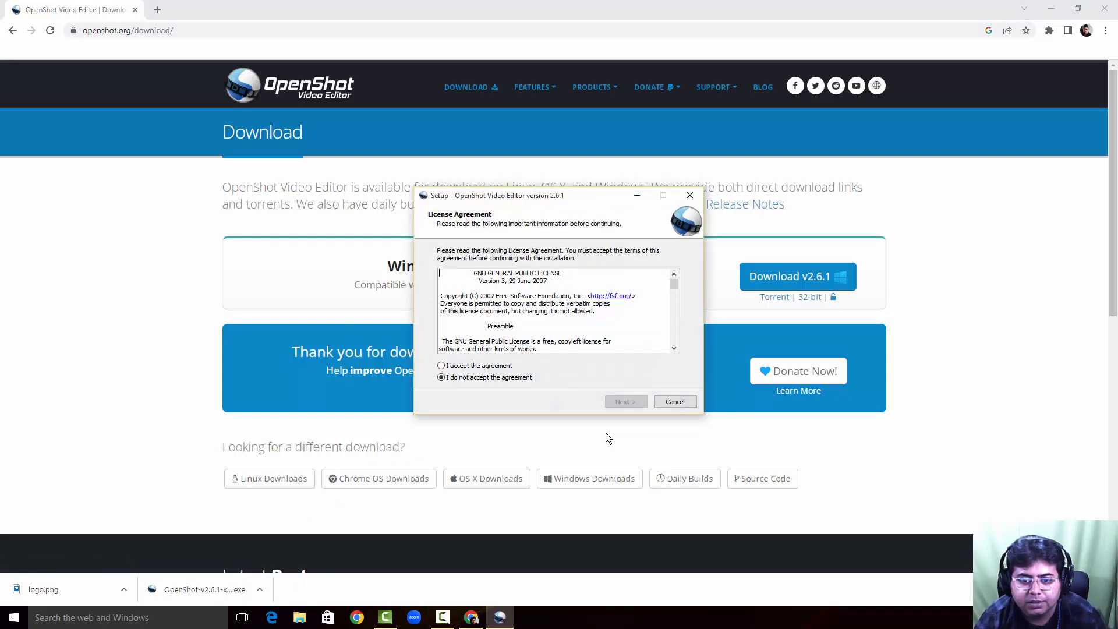
left_click(451, 366)
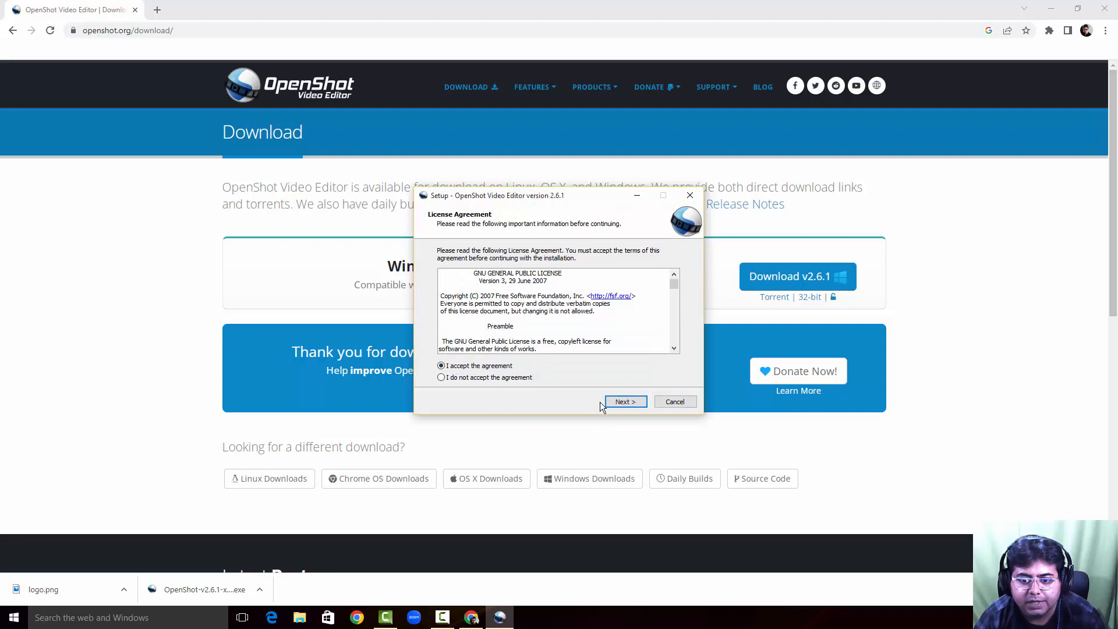
left_click(624, 401)
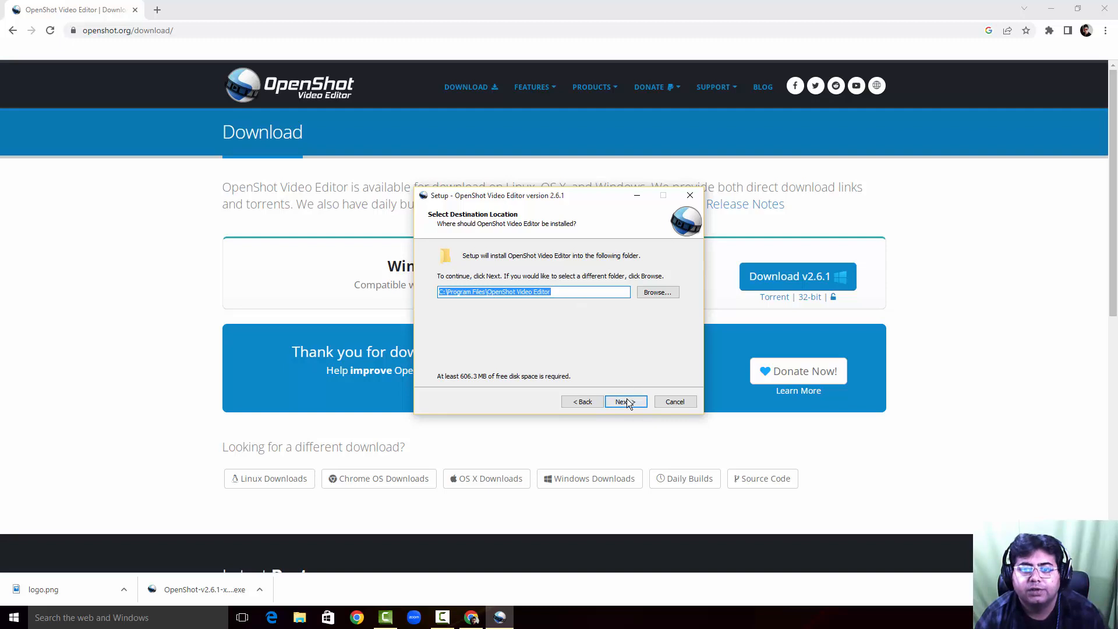
Install OpenShot in the default folder with a desktop shortcut, and launch it when finishing the setup
left_click(626, 401)
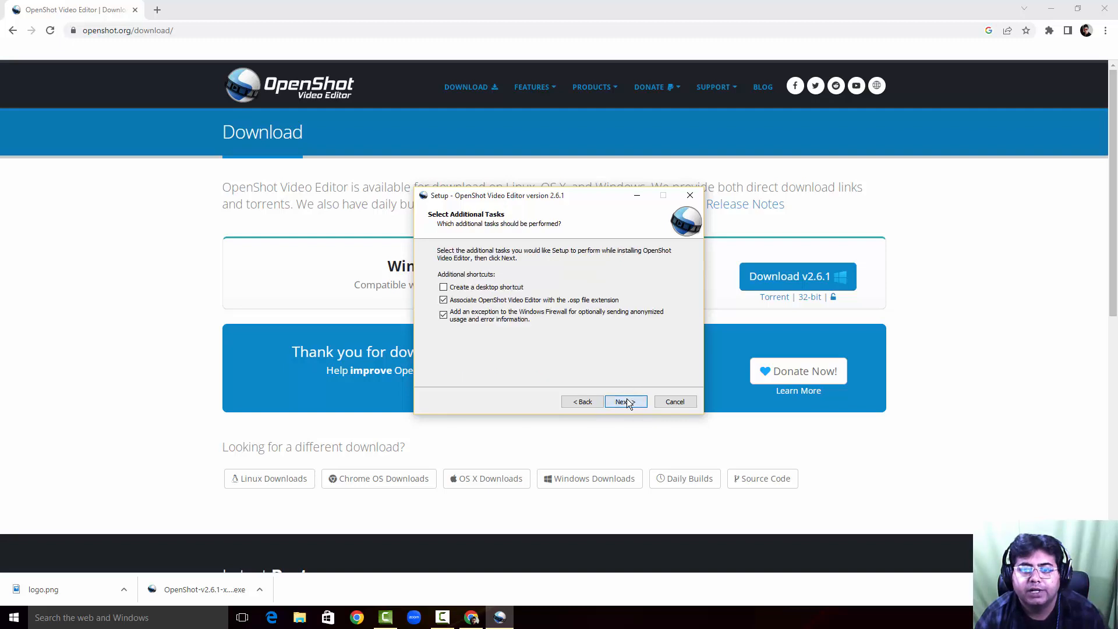
left_click(443, 287)
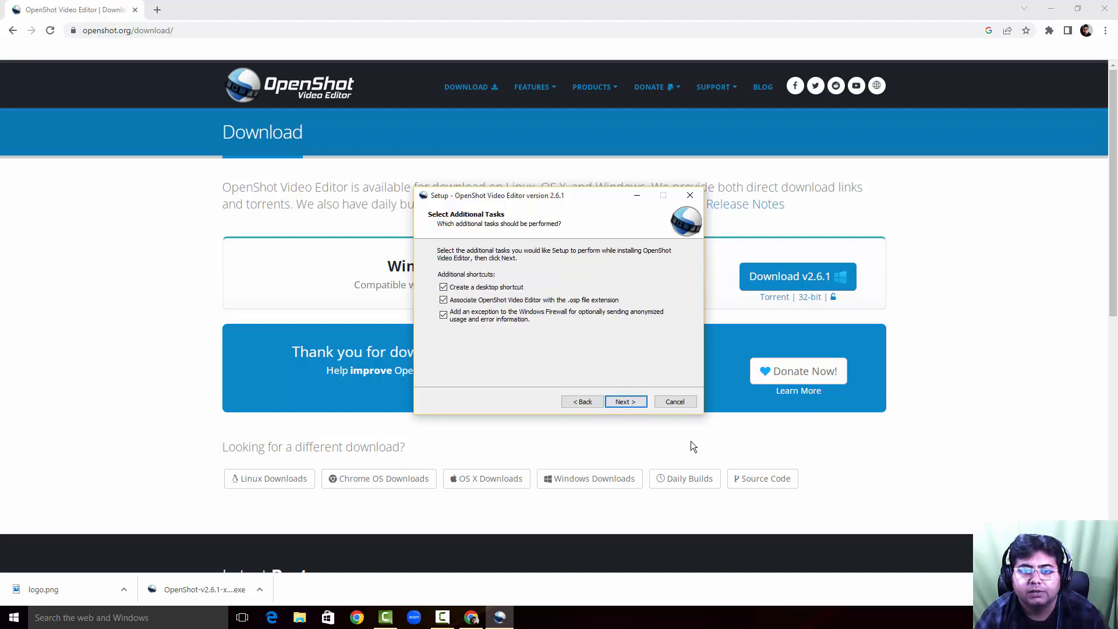
left_click(624, 402)
left_click(628, 401)
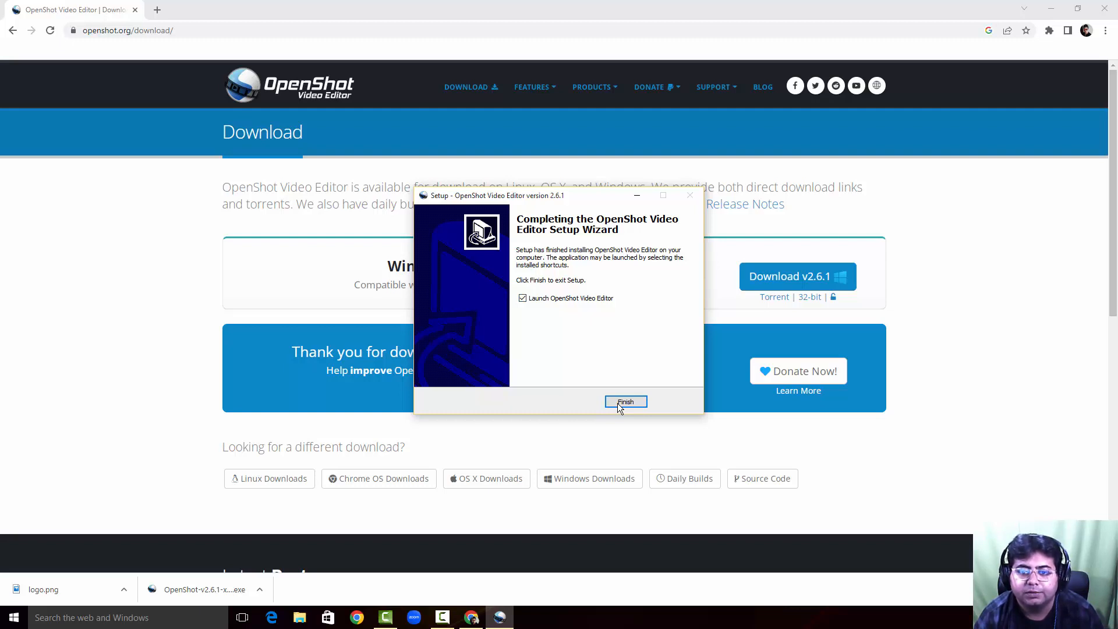
left_click(619, 404)
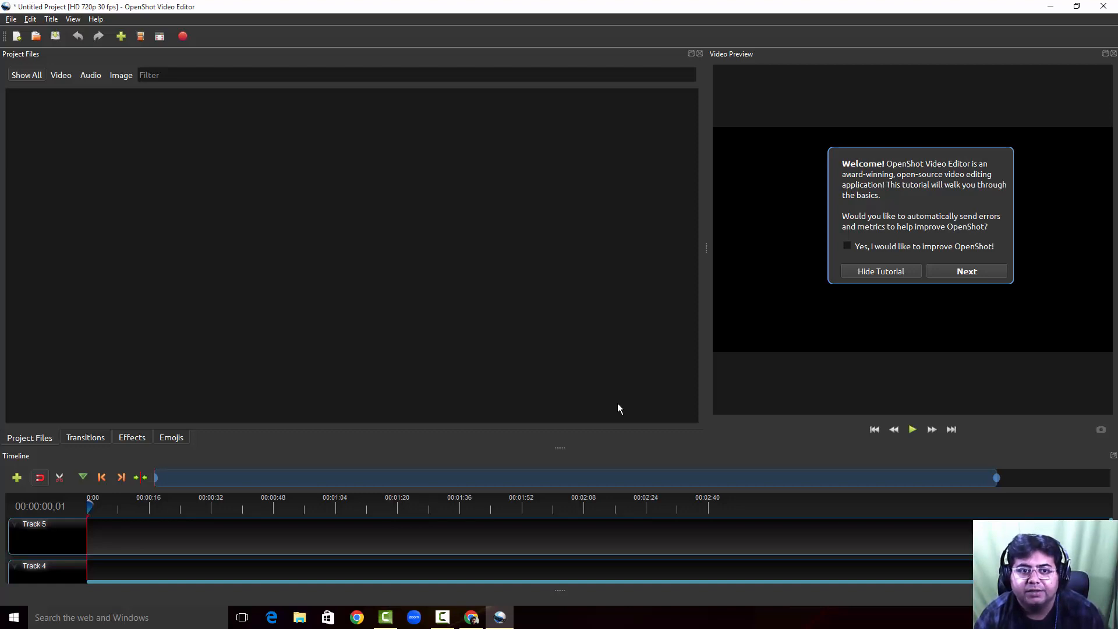
key("super+Down")
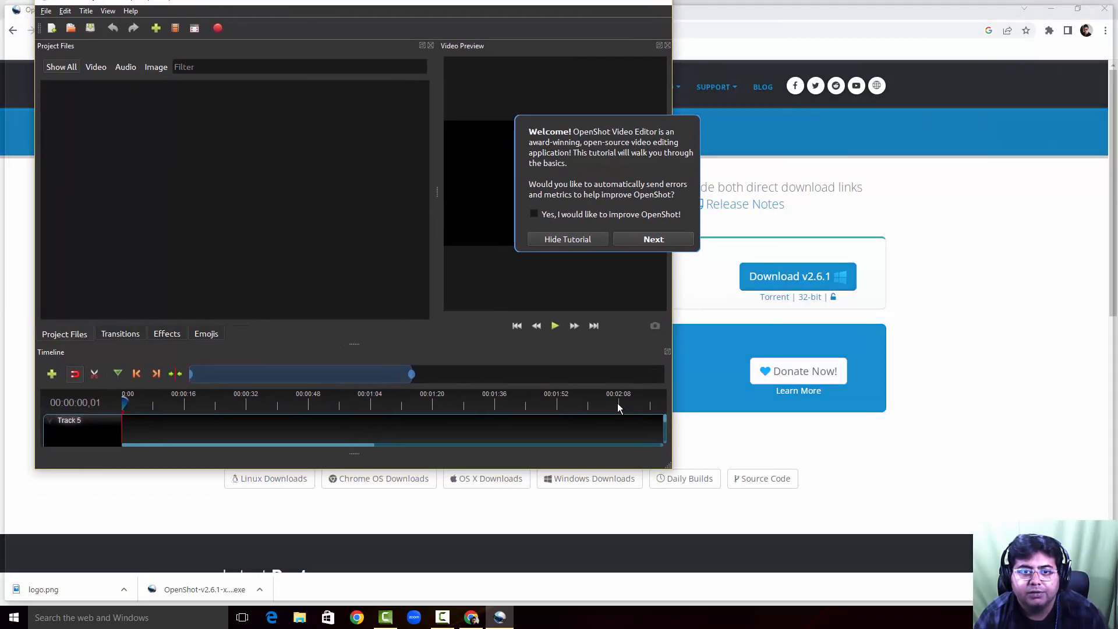
key("super+Up")
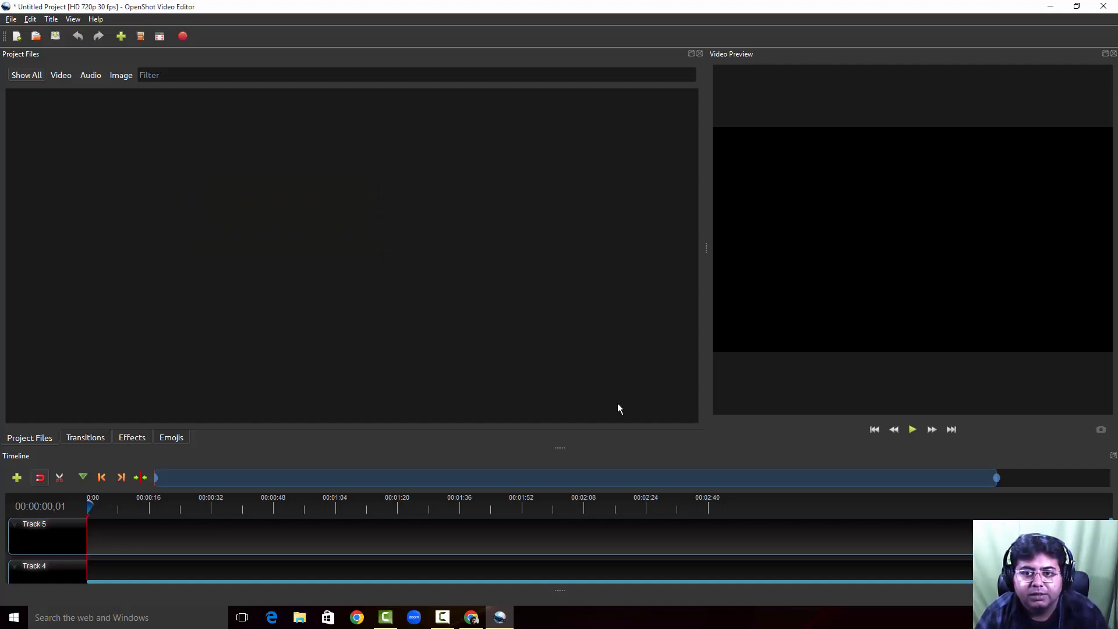
Import the sendspark2 video from the sendspark2 desktop folder into OpenShot's project files and place it at the start of Track 5
key("super+Down")
key("super+Home")
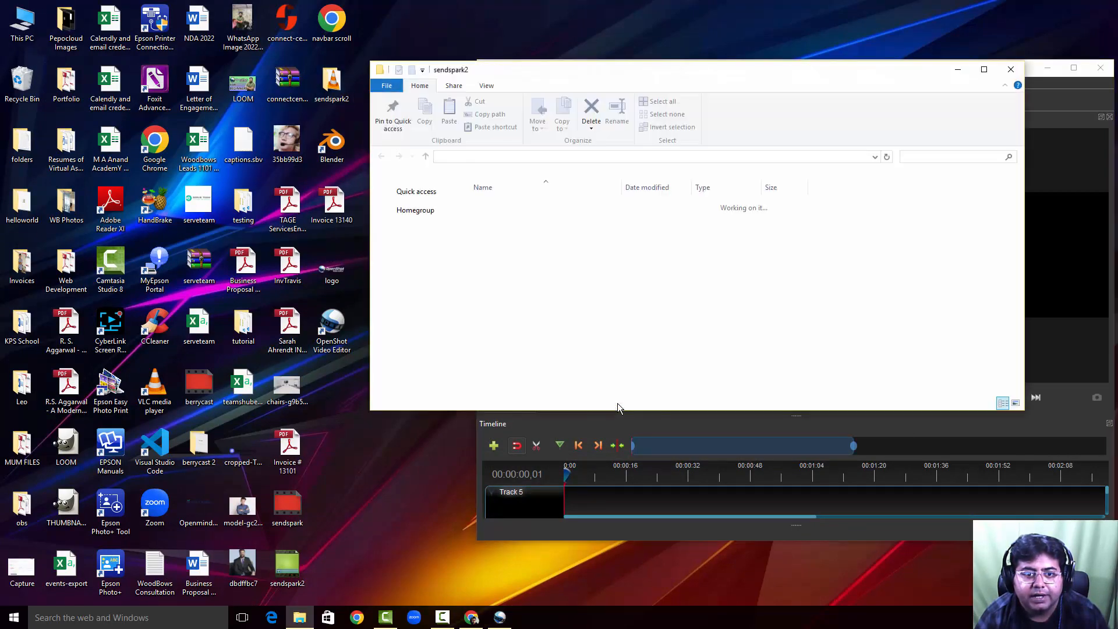
left_click_drag(699, 67, 317, 100)
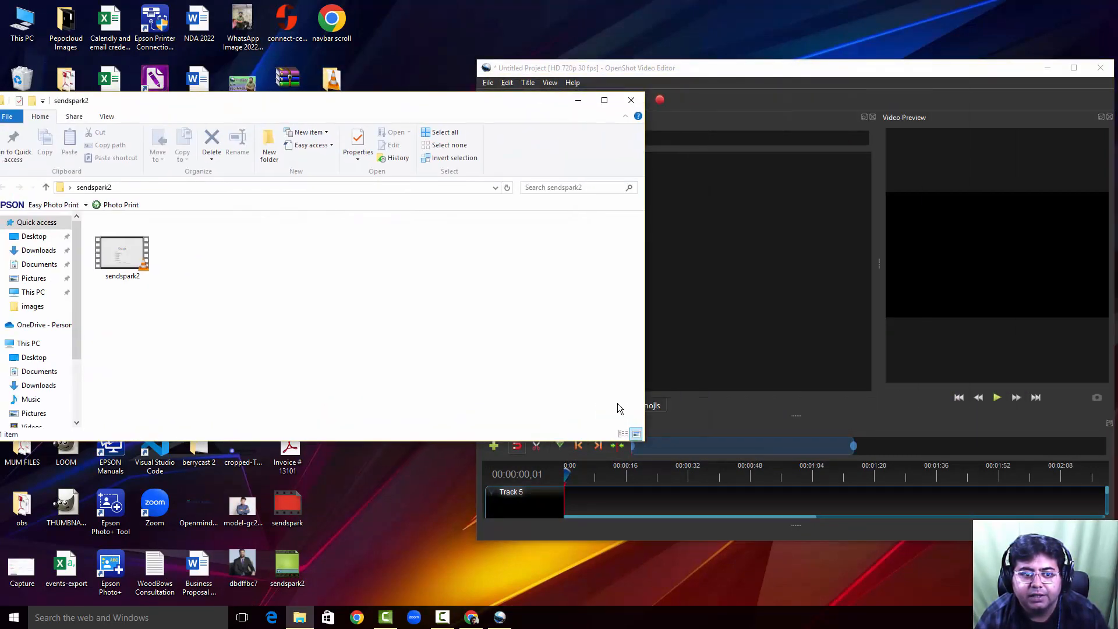
left_click_drag(122, 251, 774, 272)
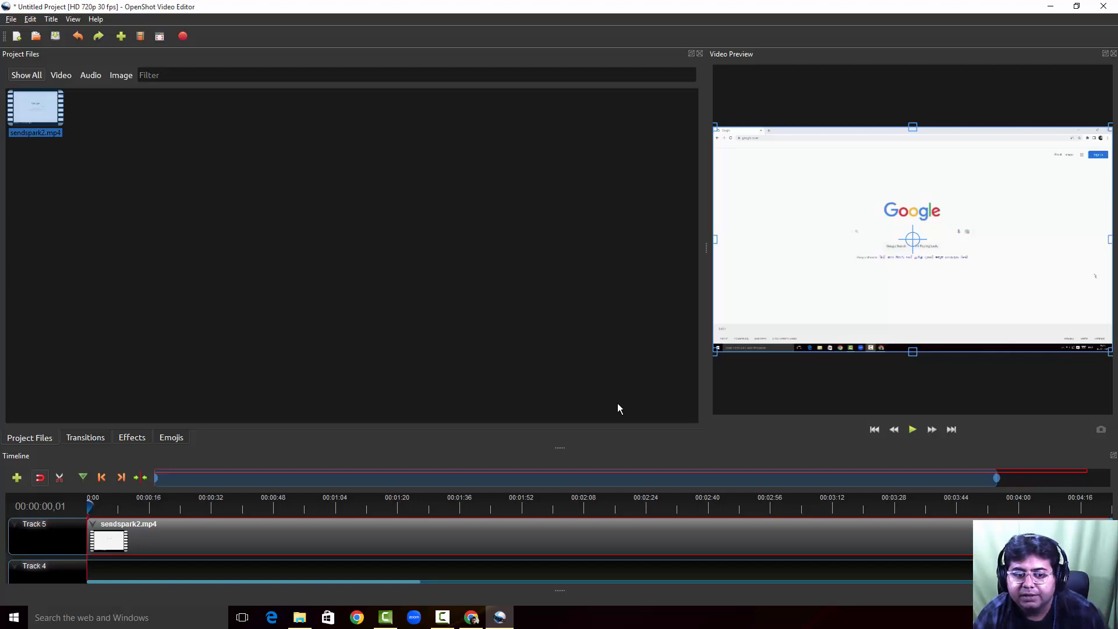
Split the sendspark2.mp4 clip on Track 5 at about 1:38 and 2:23, and add a Barr ripple 11 transition over the first cut
key("l")
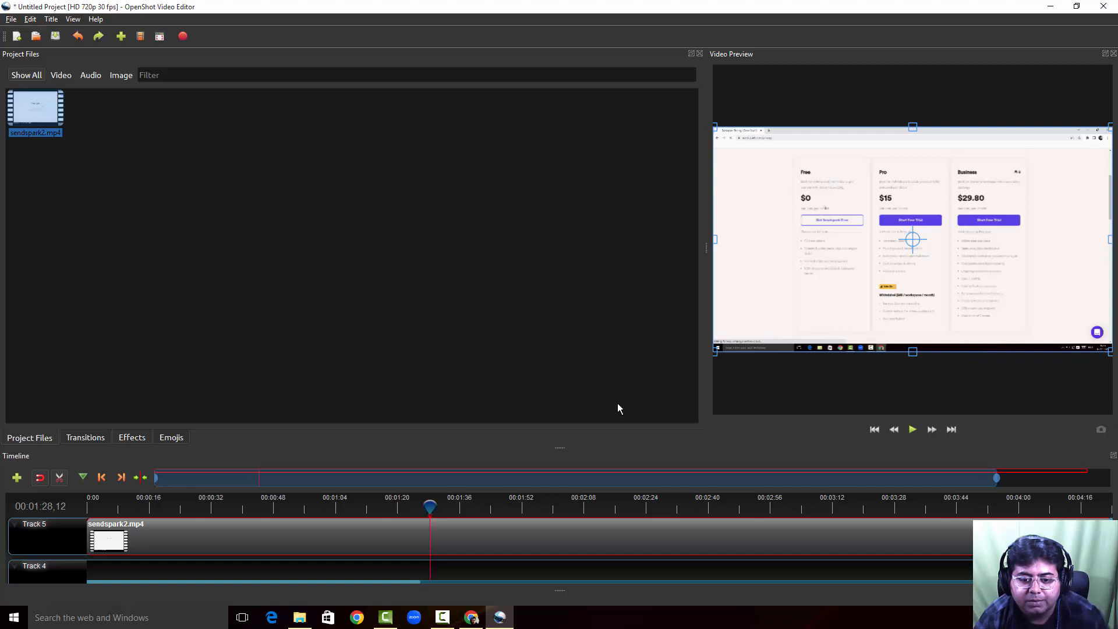
key("ctrl+k")
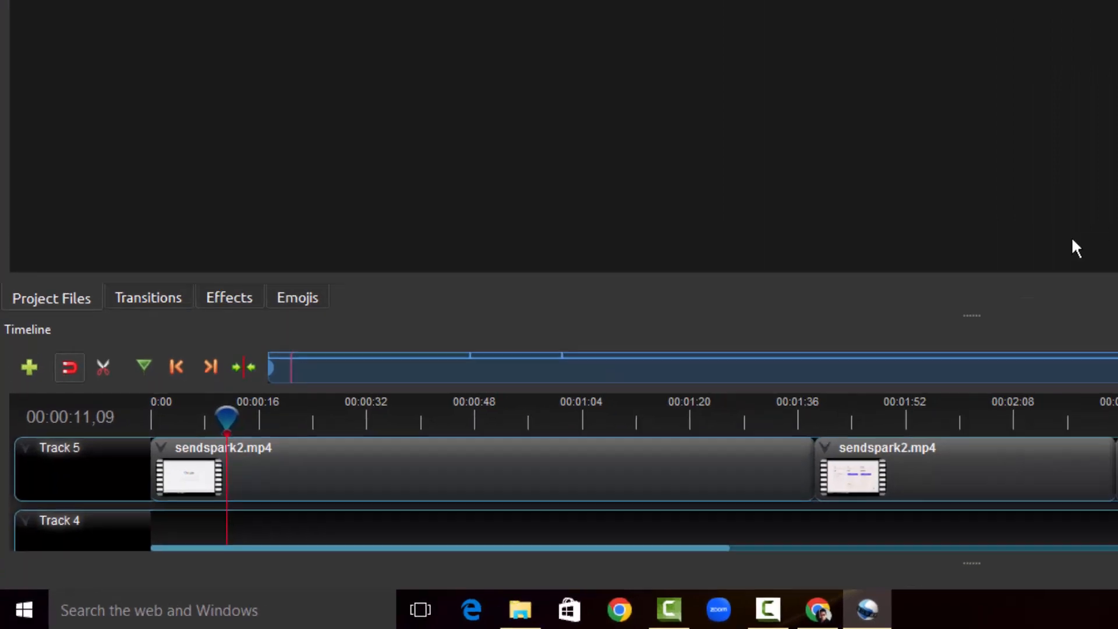
key("ctrl+Left")
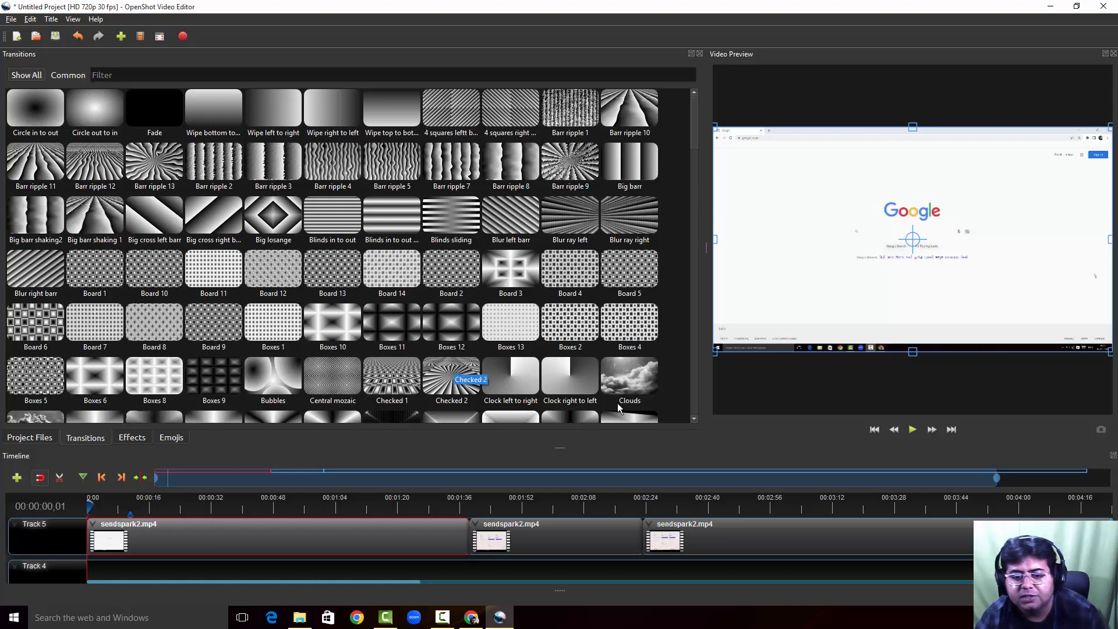
left_click_drag(35, 163, 464, 535)
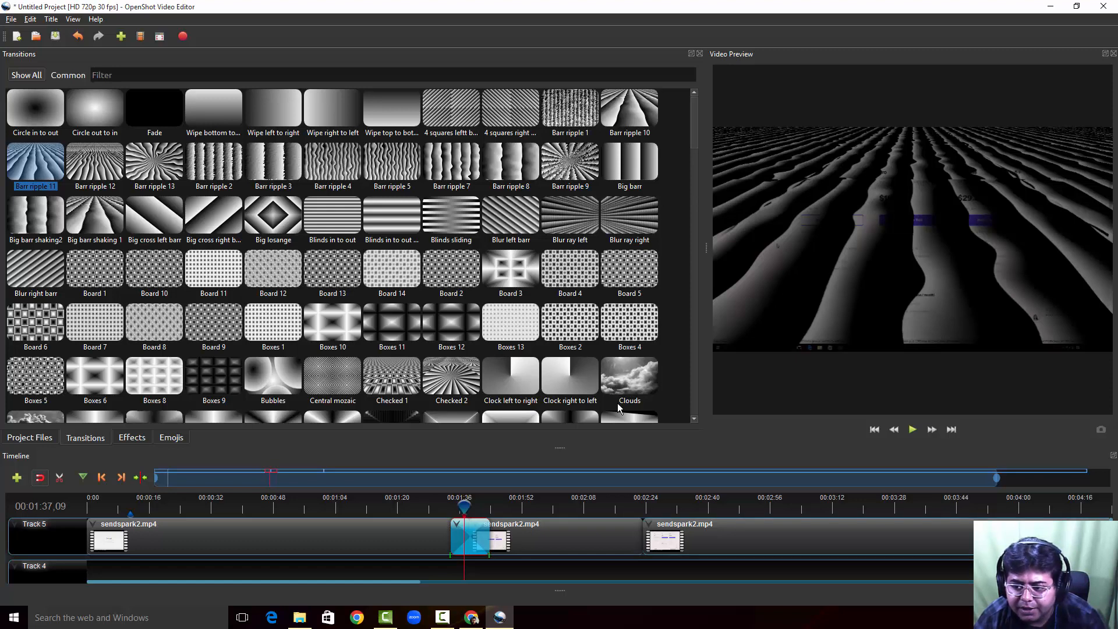
Import the subscribe1 audio file from the obs folder and place it near the start of Track 4
scroll(518, 550, "down", 3)
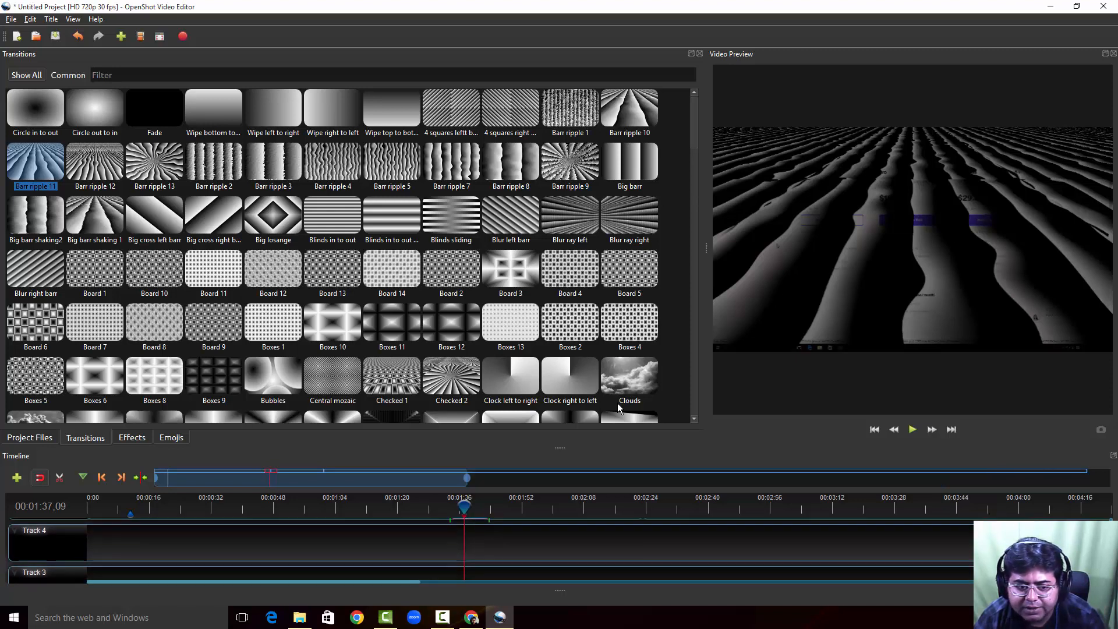
scroll(519, 550, "up", 2)
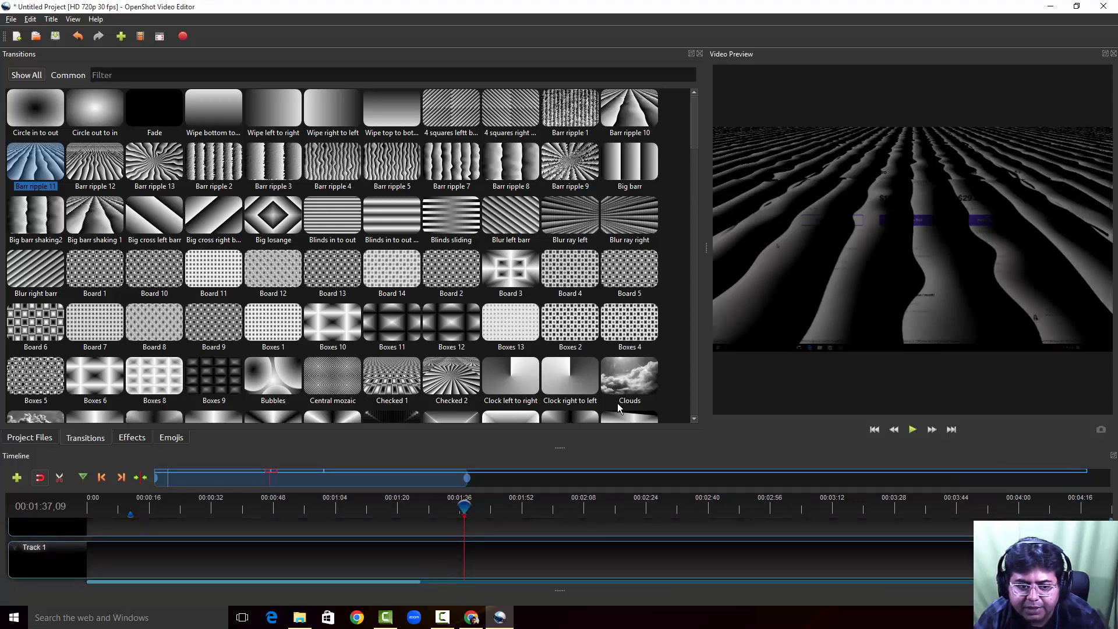
scroll(518, 549, "up", 1)
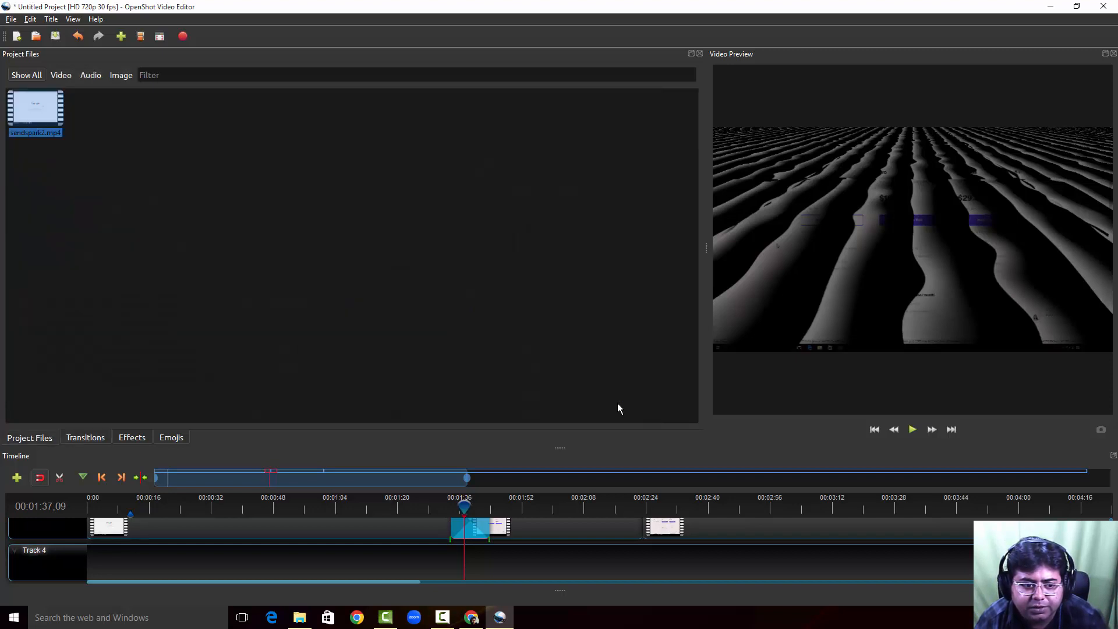
key("ctrl+i")
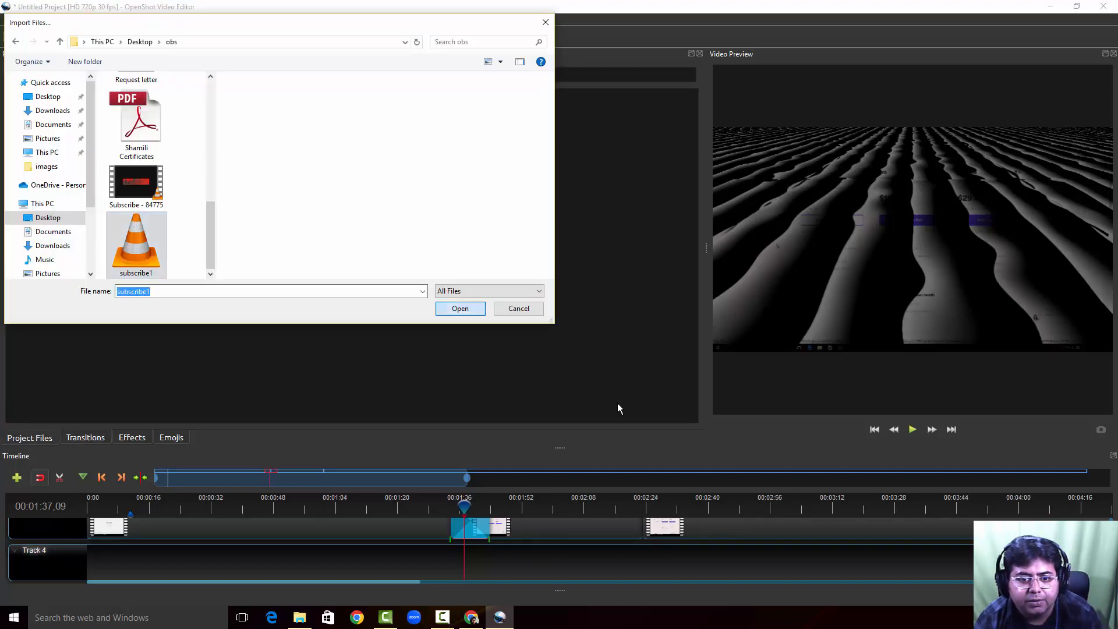
key("Return")
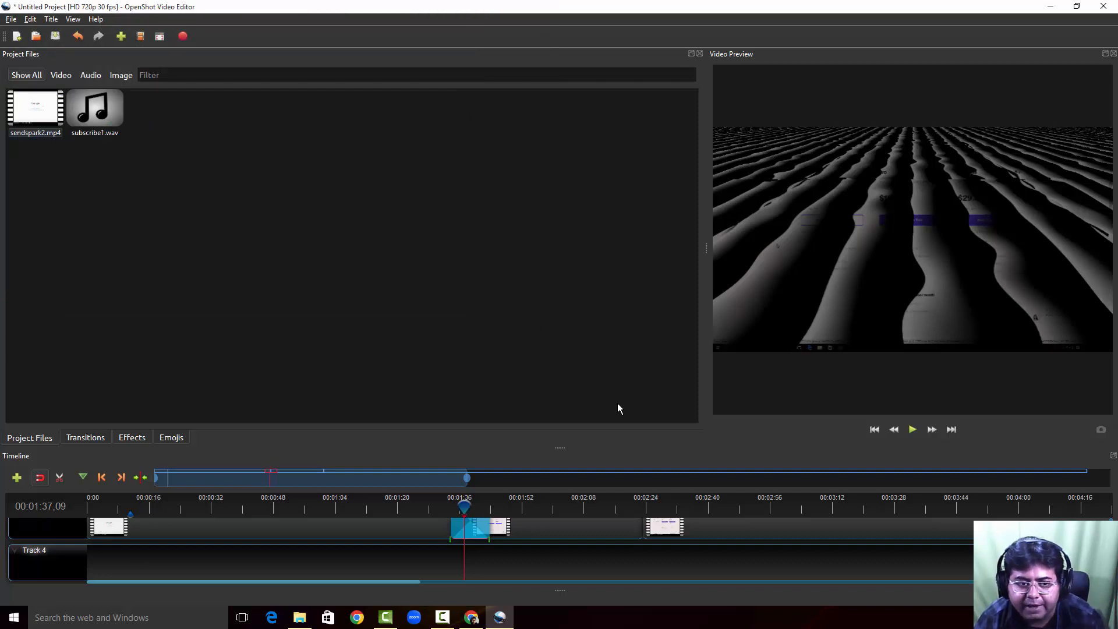
key("Right")
mouse_move(95, 107)
left_mouse_down()
mouse_move(133, 562)
mouse_move(102, 561)
mouse_move(132, 562)
mouse_move(116, 561)
left_mouse_up()
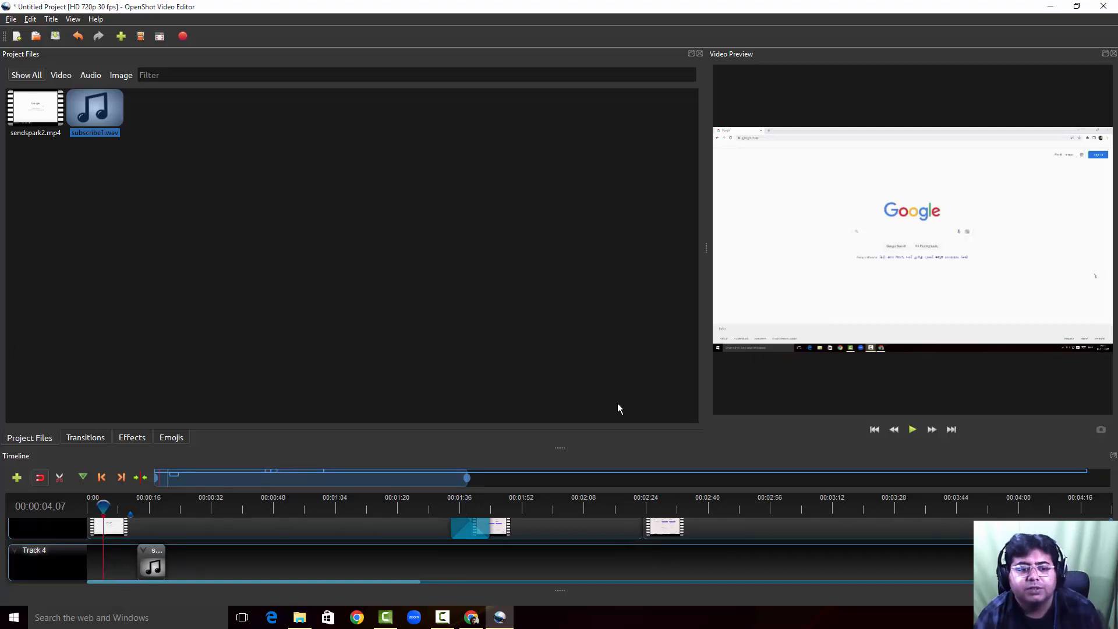
Examine the volume, fade and time options available for the subscribe1 audio clip on Track 4
right_click(160, 563)
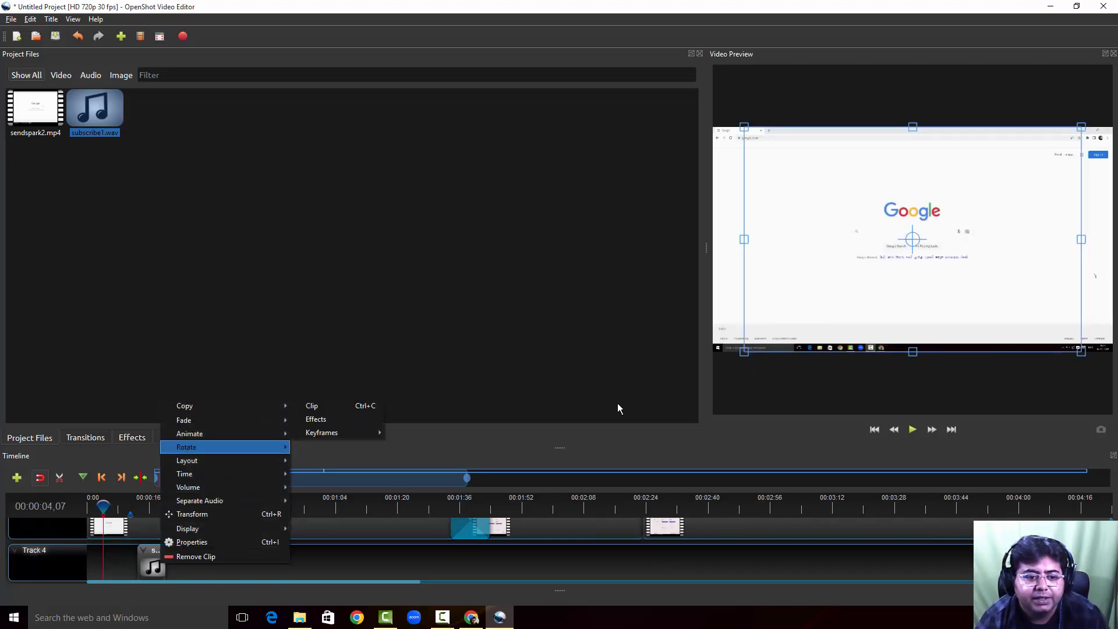
mouse_move(224, 486)
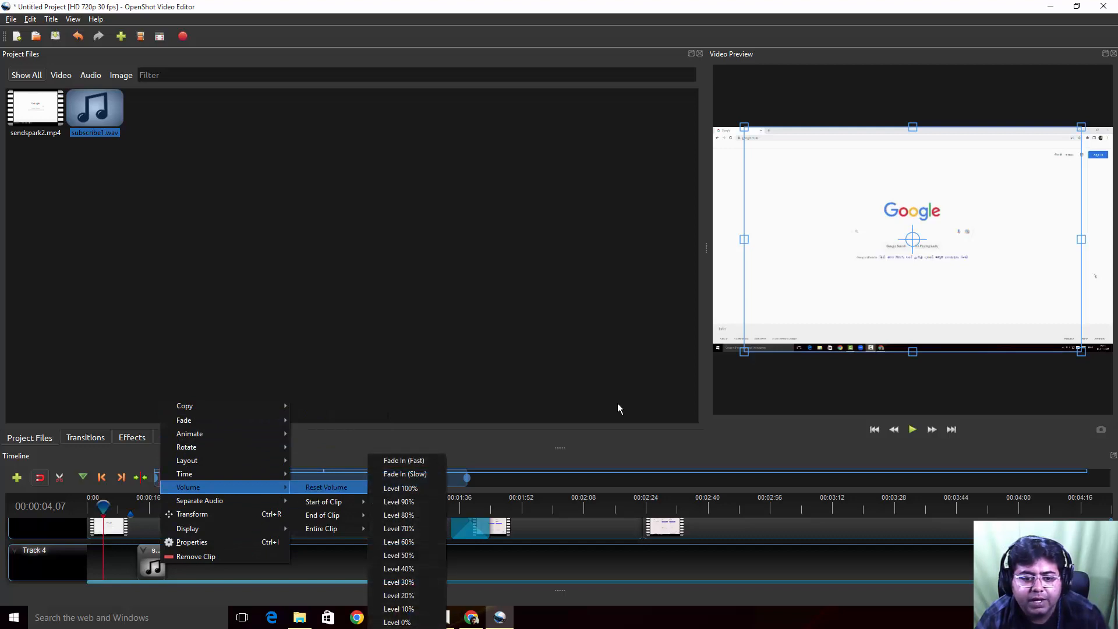
mouse_move(324, 502)
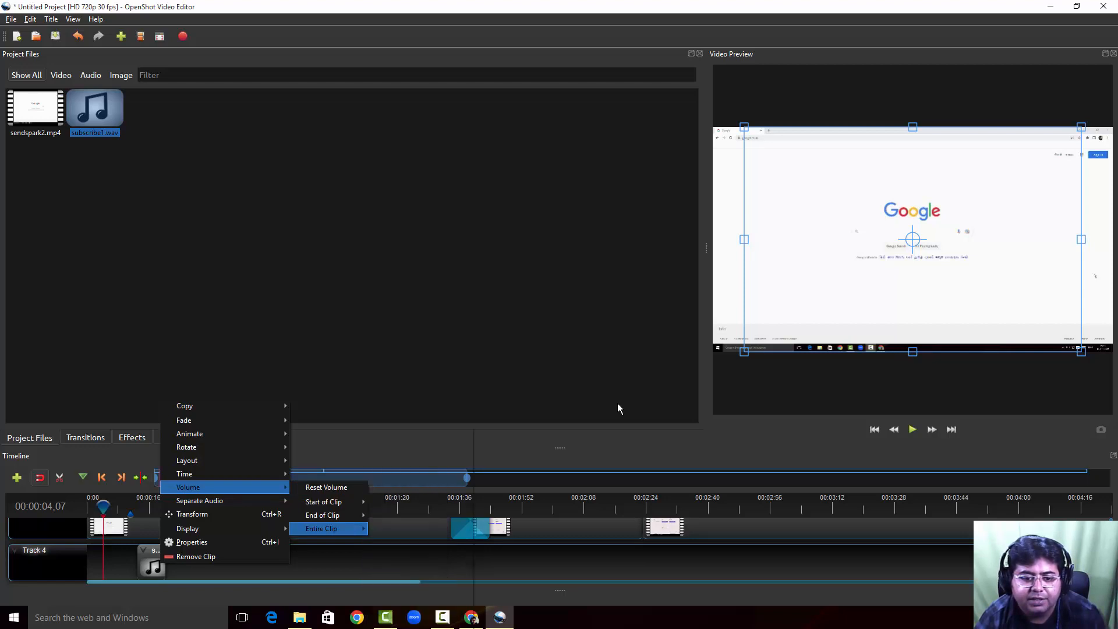
mouse_move(322, 528)
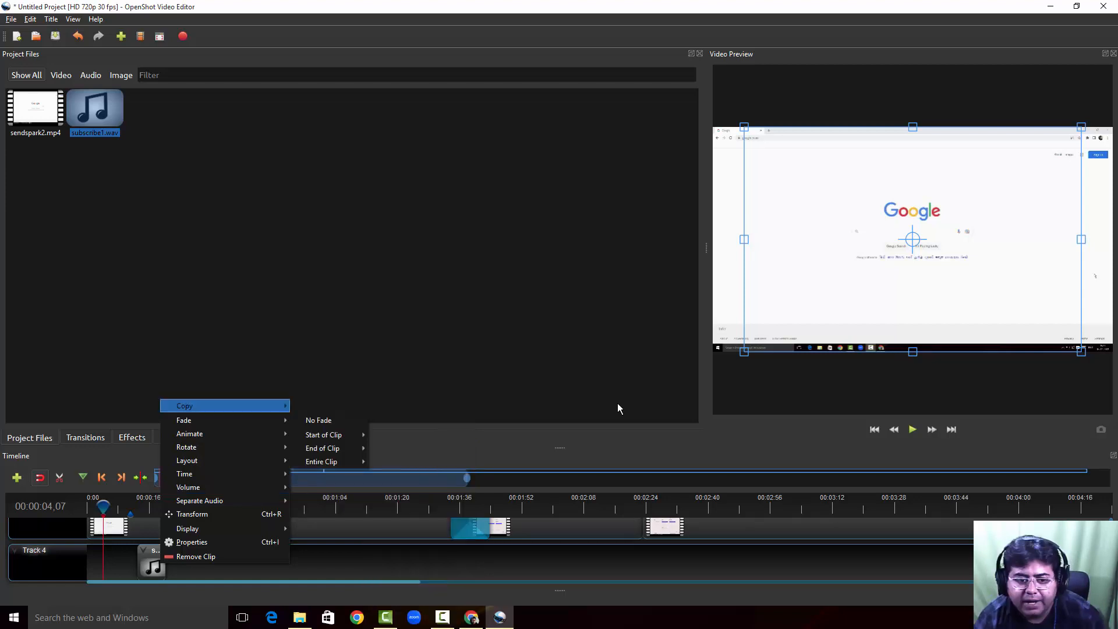
mouse_move(192, 406)
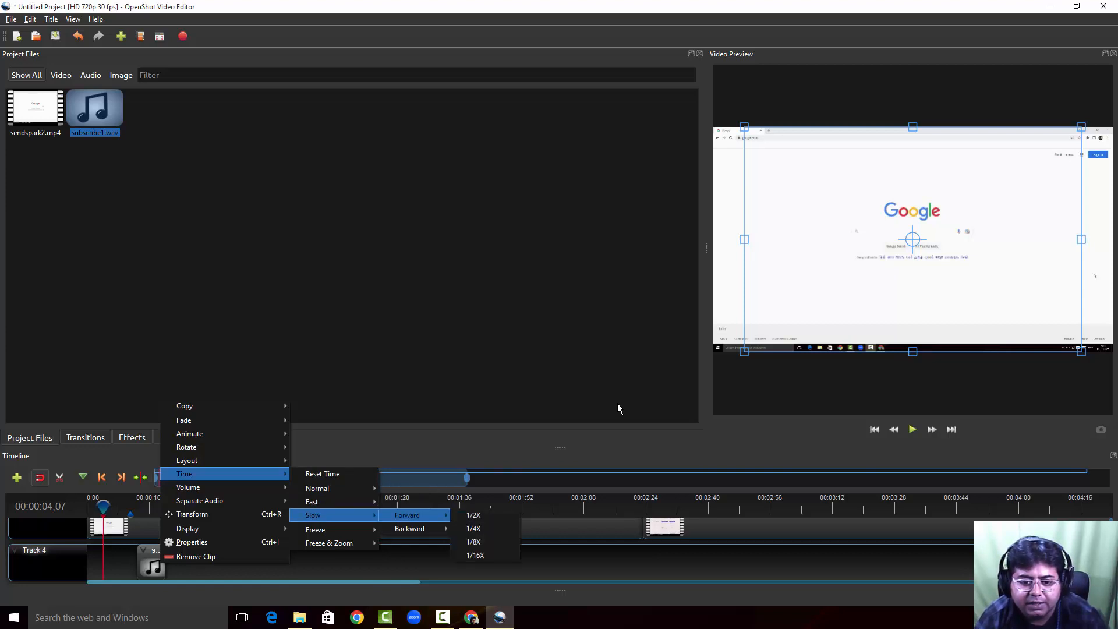
mouse_move(410, 528)
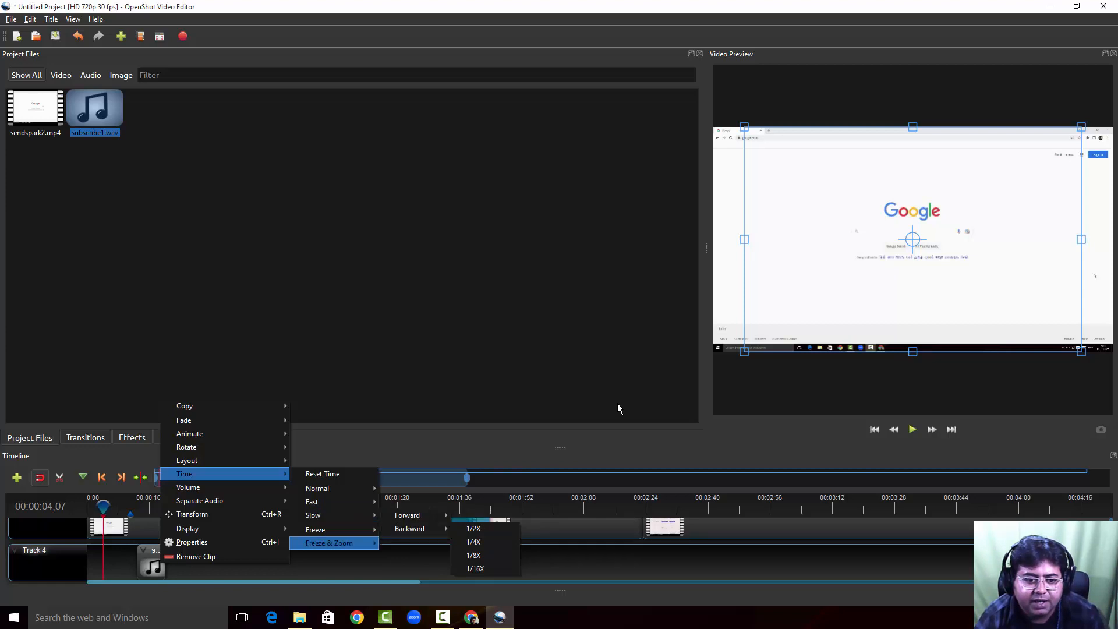
left_click(617, 408)
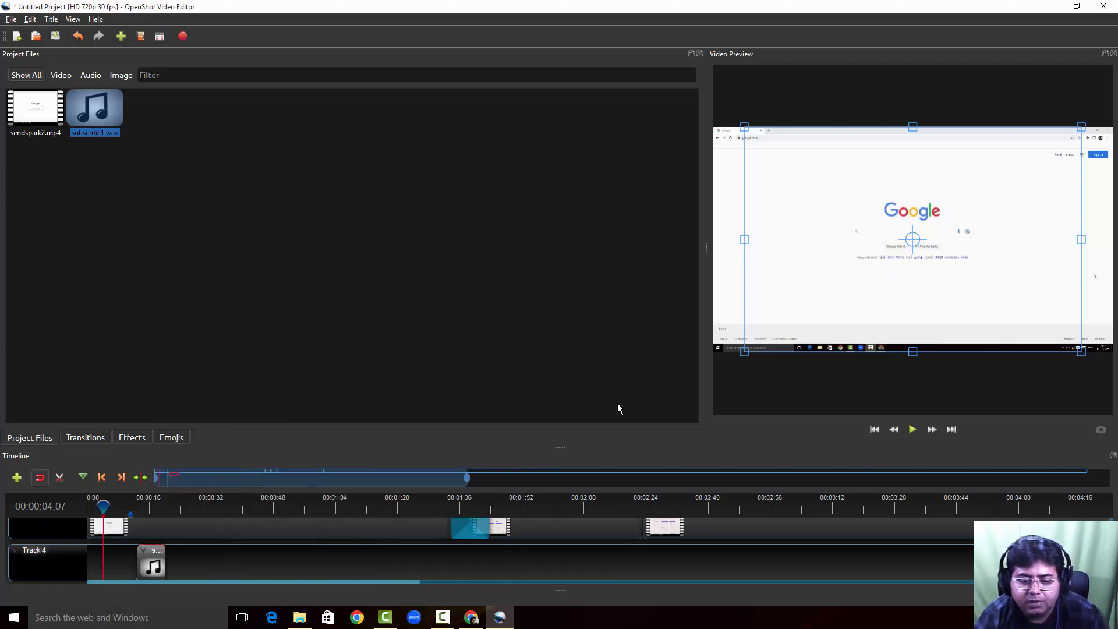
Remove the subscribe1 audio clip from Track 4
right_click(149, 560)
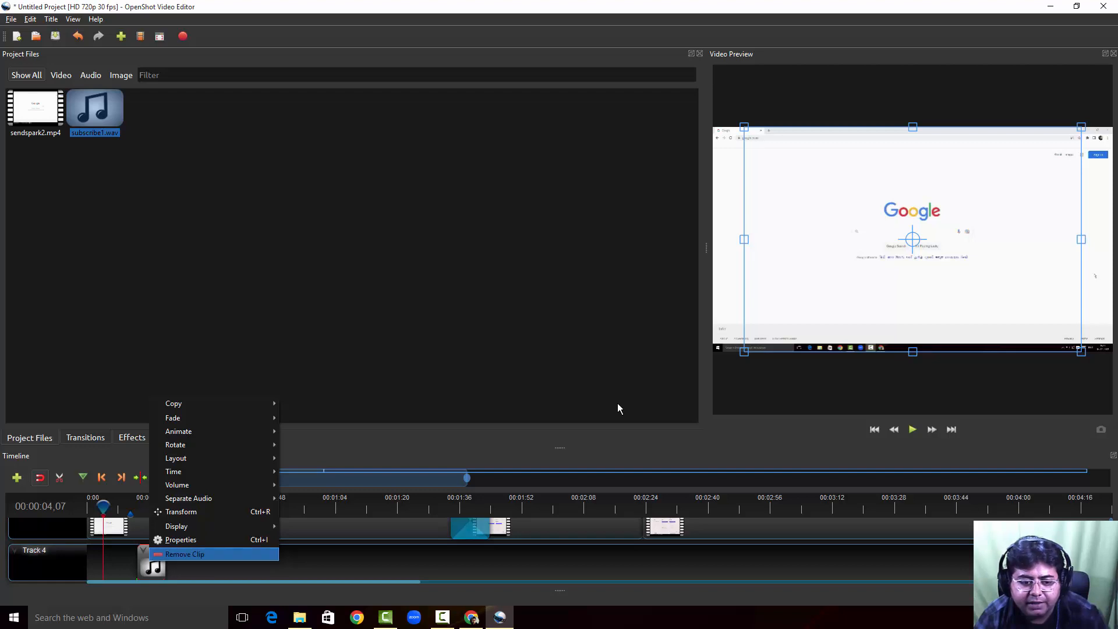
key("Return")
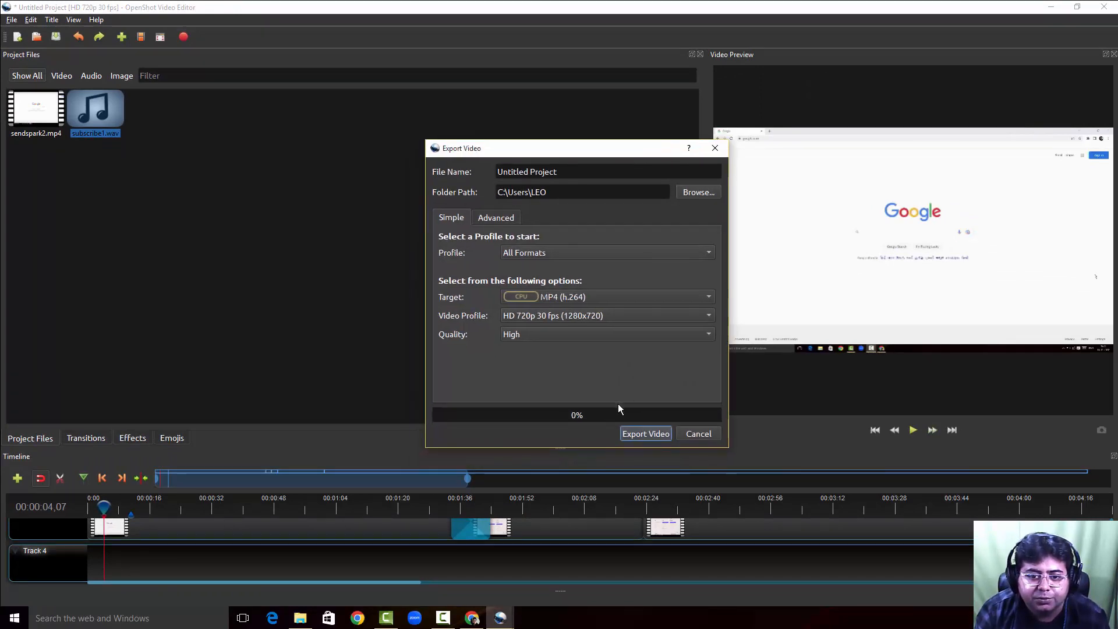
Review the available export profiles for the video and keep All Formats selected
key("alt+Down")
key("Down")
key("Down")
key("Down")
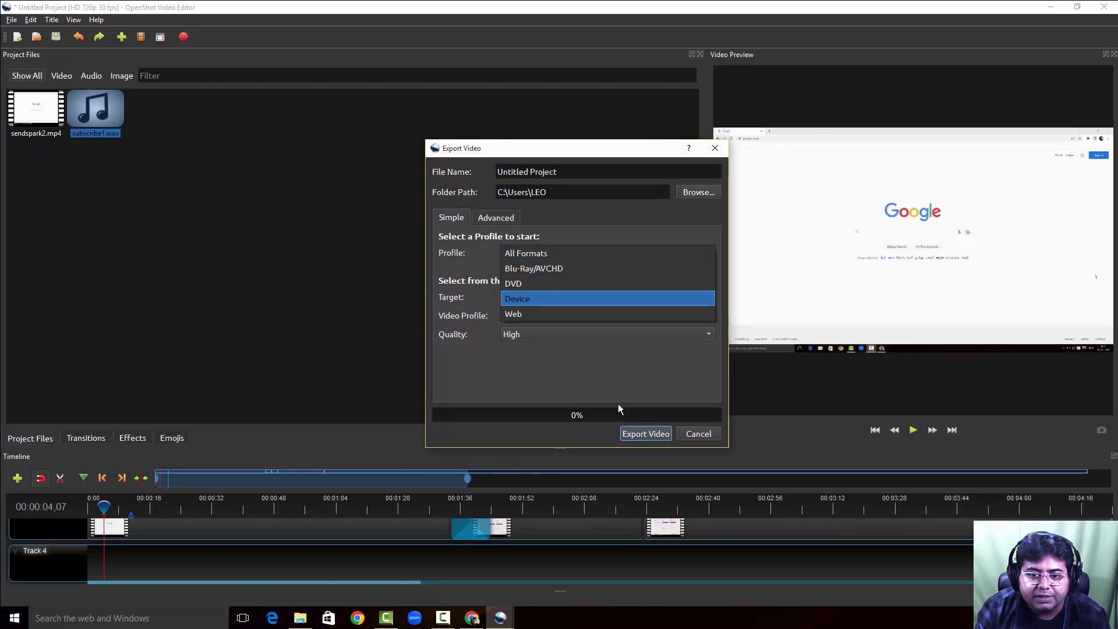
key("Up")
key("Up")
key("Down")
key("Down")
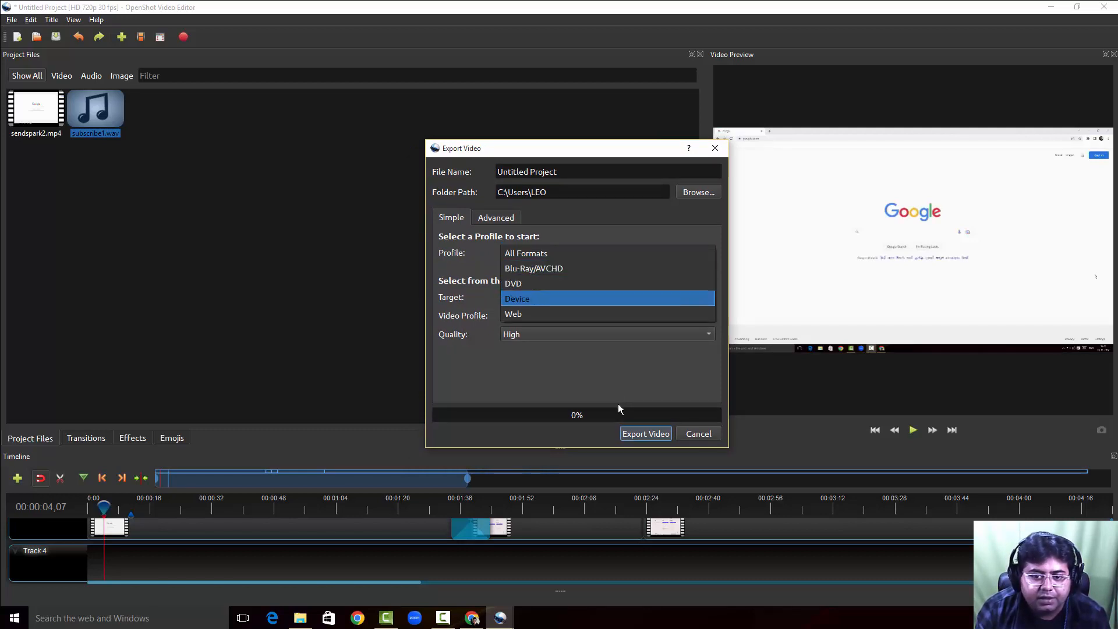
key("Up")
key("Up")
key("Up")
key("Return")
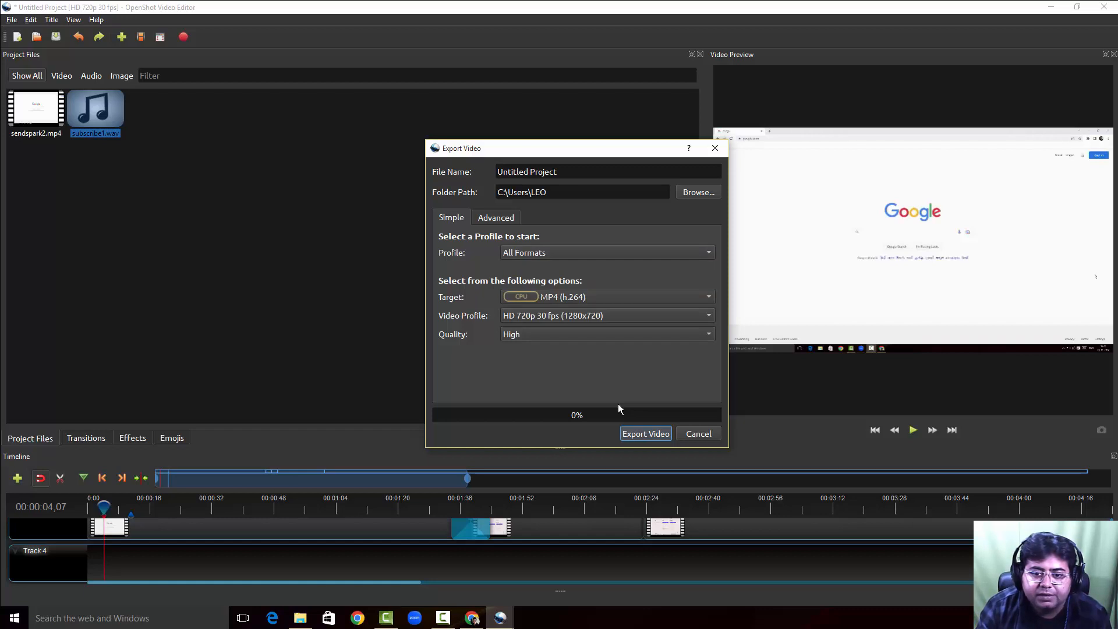
Review the export target formats and set the target to MP4 (h.264 qsv)
key("Tab")
key("alt+Down")
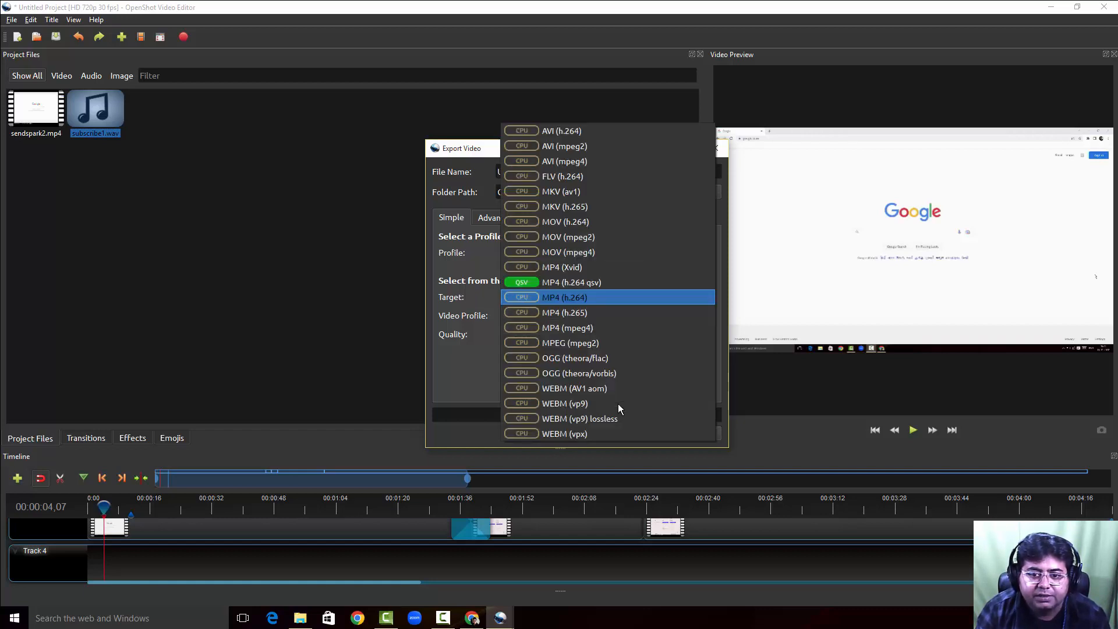
key("Up")
key("Up")
key("Up")
key("Up")
key("Up")
key("Up")
key("Up")
key("Up")
key("Up")
key("Up")
key("Up")
key("Down")
key("Down")
key("Down")
key("Down")
key("Down")
key("Down")
key("Down")
key("Down")
key("Down")
key("Down")
key("Up")
key("Up")
key("Up")
key("Up")
key("Up")
key("Up")
key("Up")
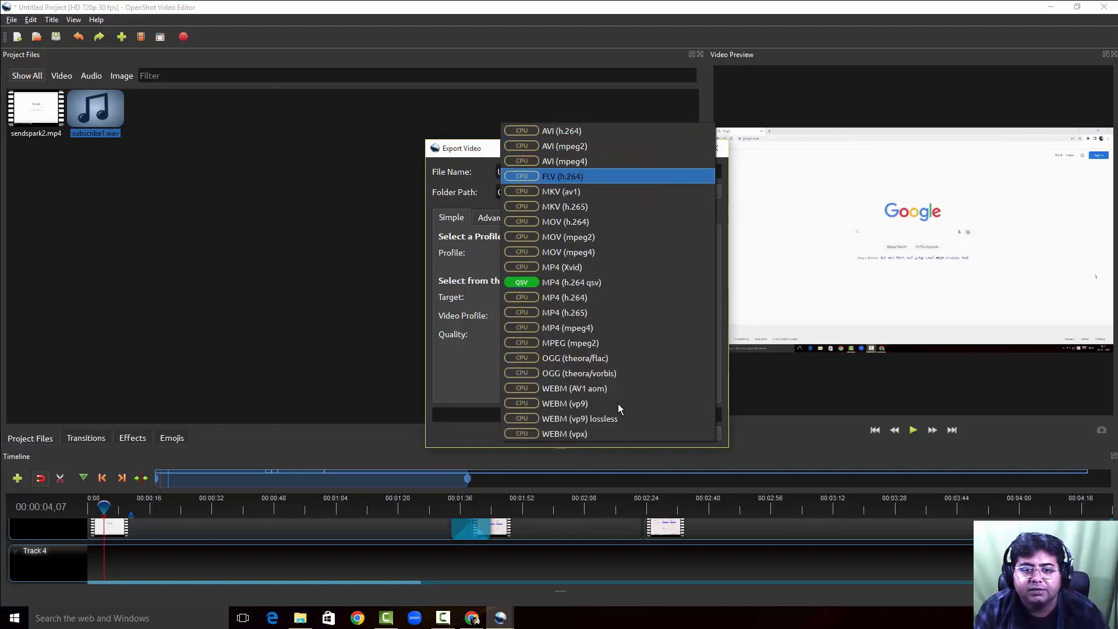
key("Down")
key("Down")
key("Down")
key("Down")
key("Down")
key("Down")
key("Down")
key("Down")
key("Down")
key("Down")
key("Down")
key("Down")
key("Up")
key("Up")
key("Up")
key("Up")
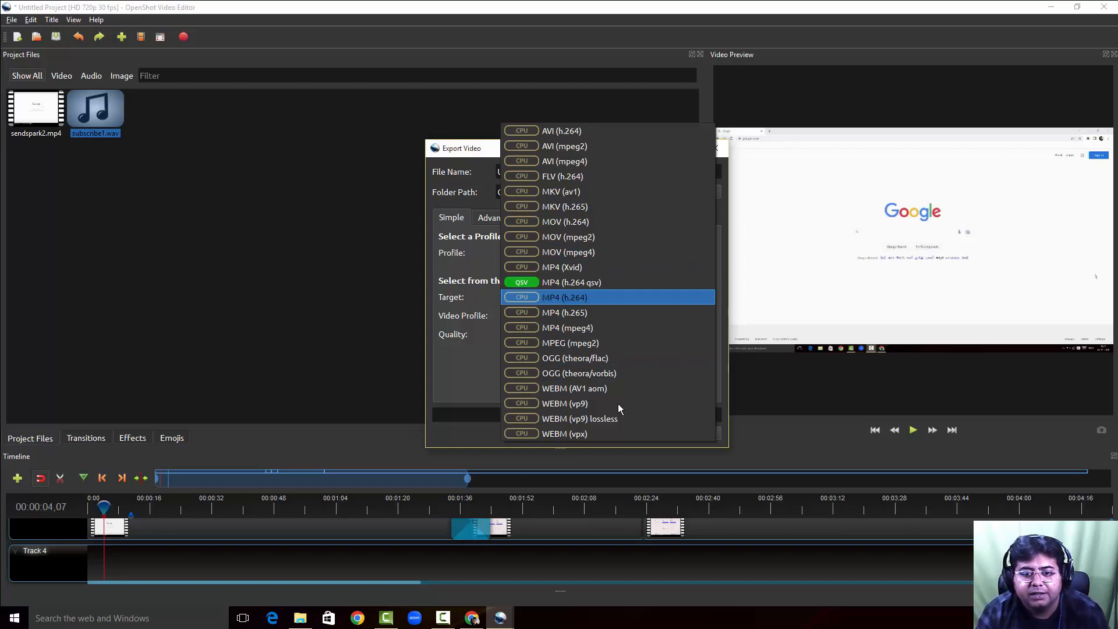
key("Up")
key("Return")
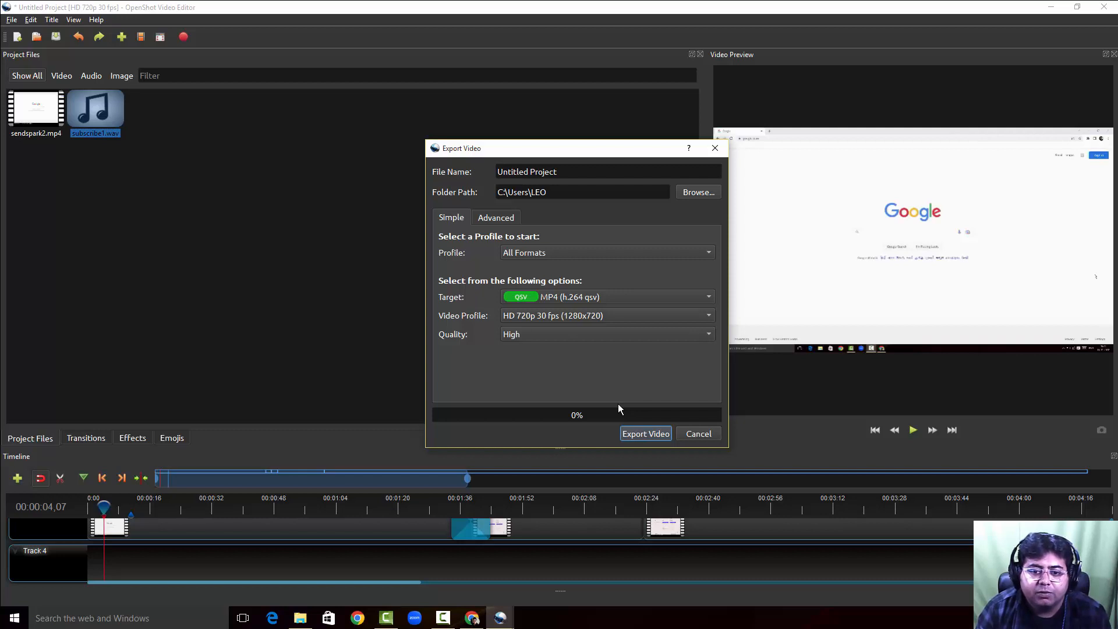
Review the video profile and quality choices for the export, and close the export settings without exporting
key("alt+Down")
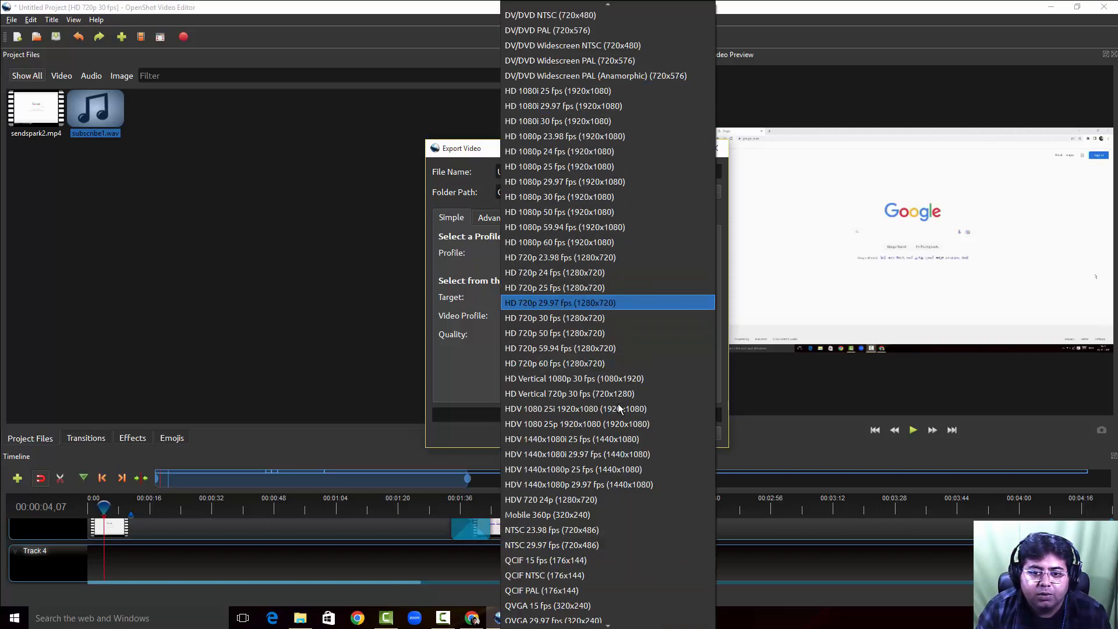
key("Escape")
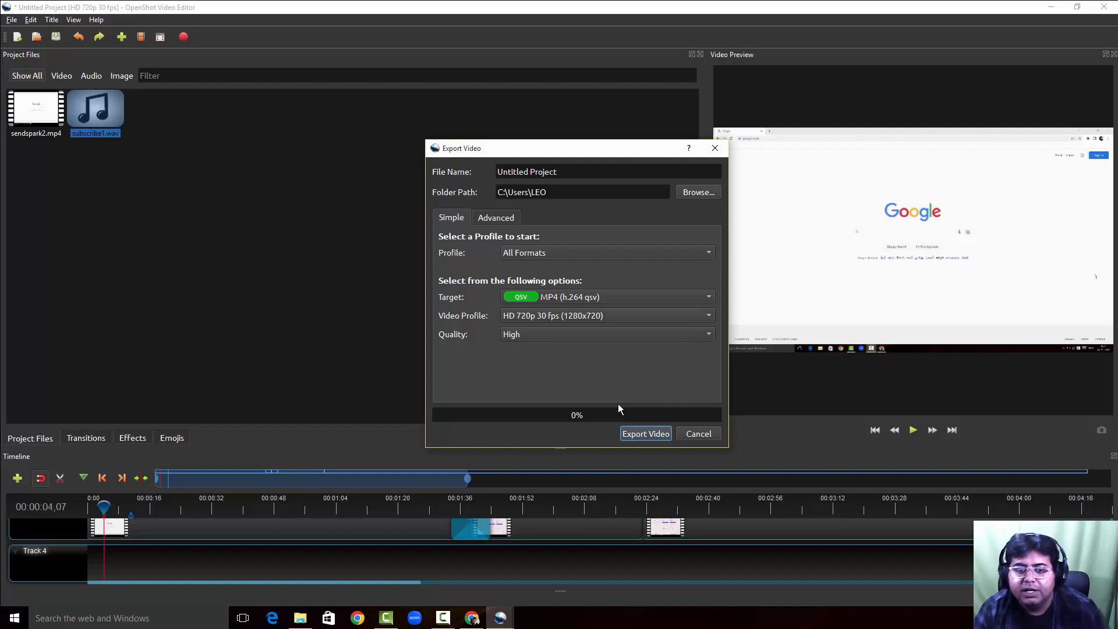
key("space")
key("Escape")
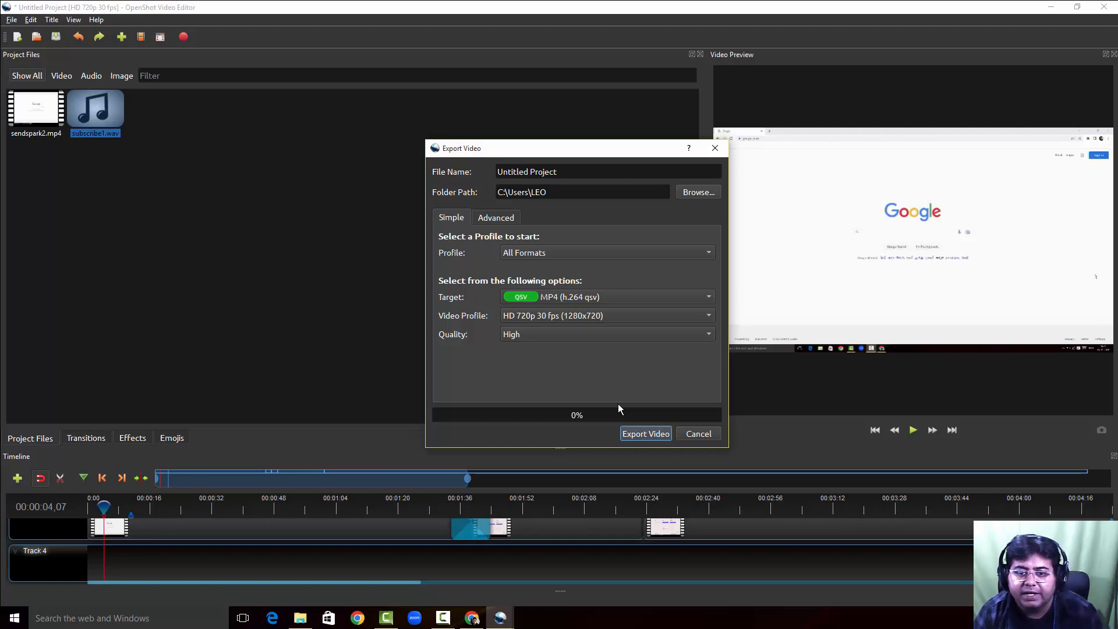
key("Escape")
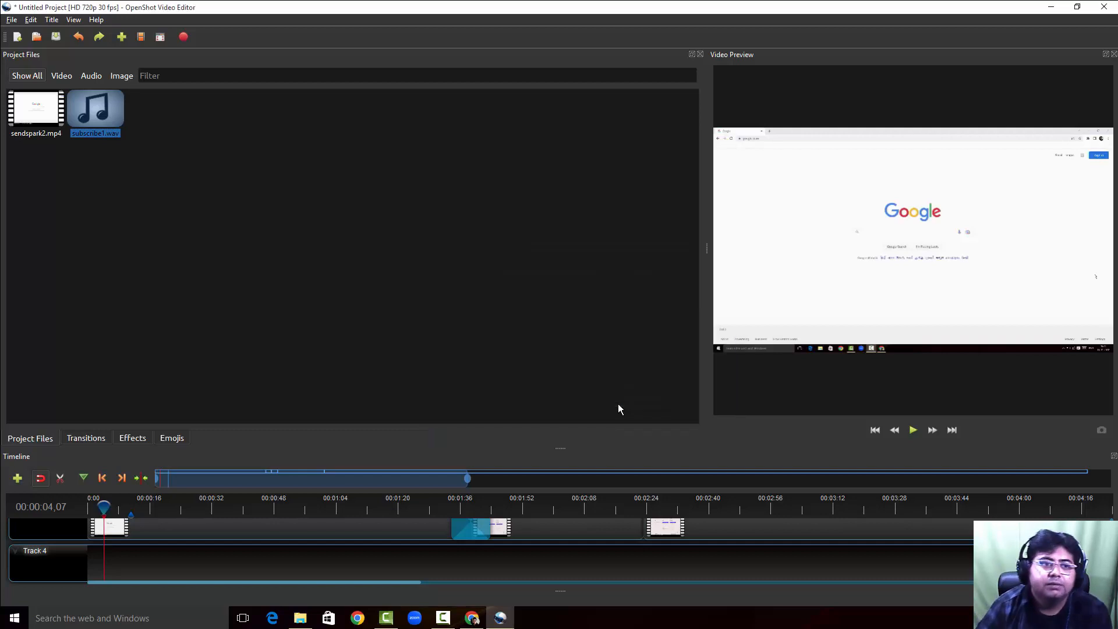
Examine the Animated Title templates through to the end of the list, and close them without creating a title
key("alt+t")
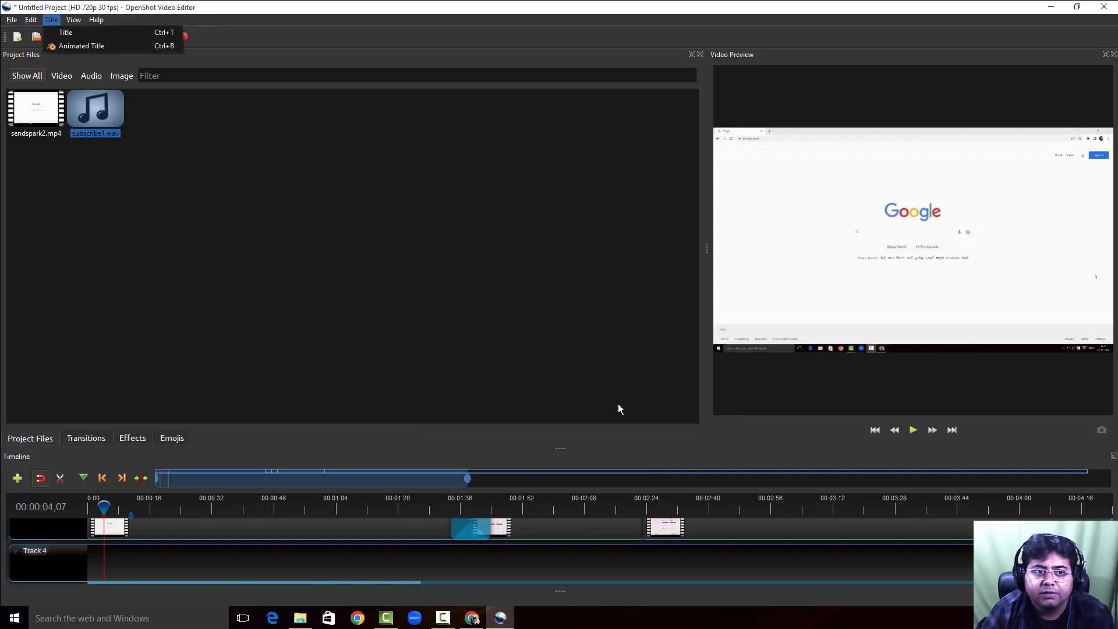
key("Down")
key("Down")
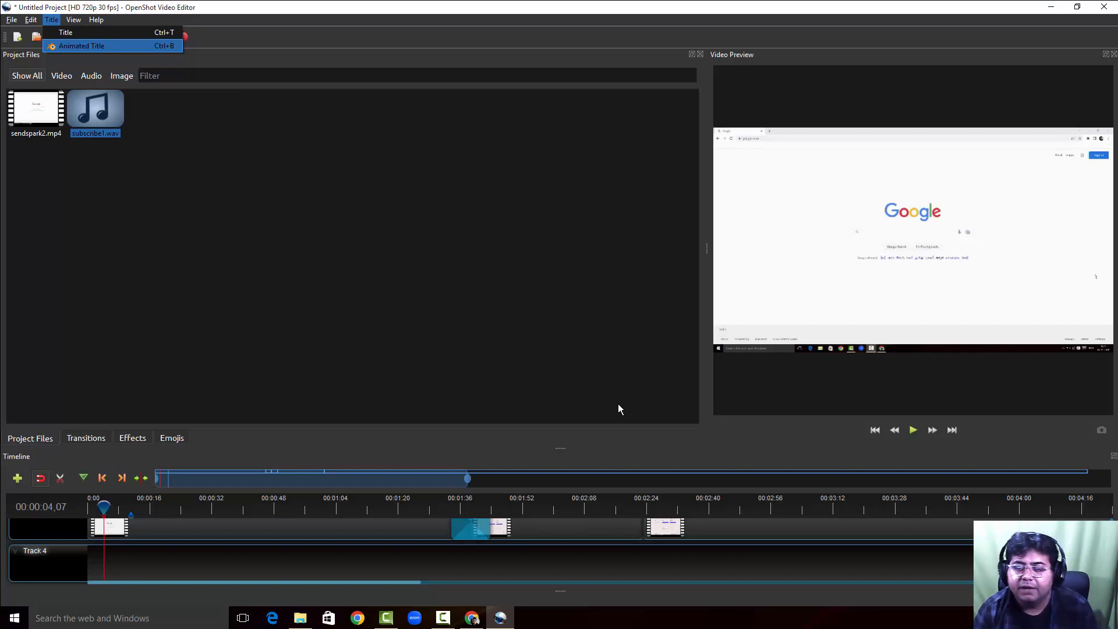
key("Return")
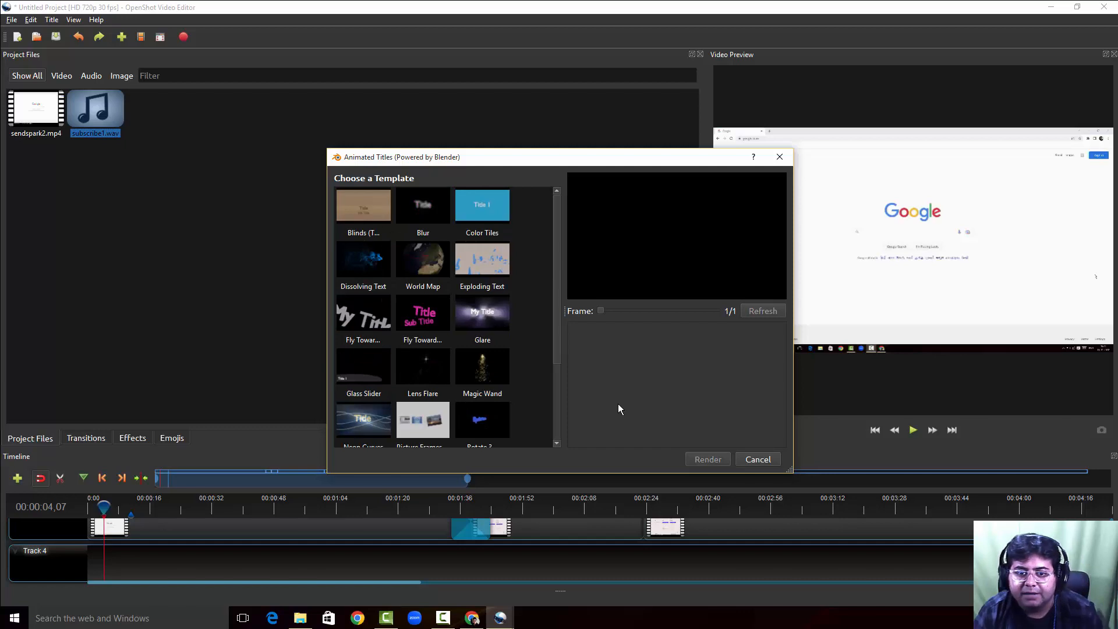
scroll(444, 317, "down", 3)
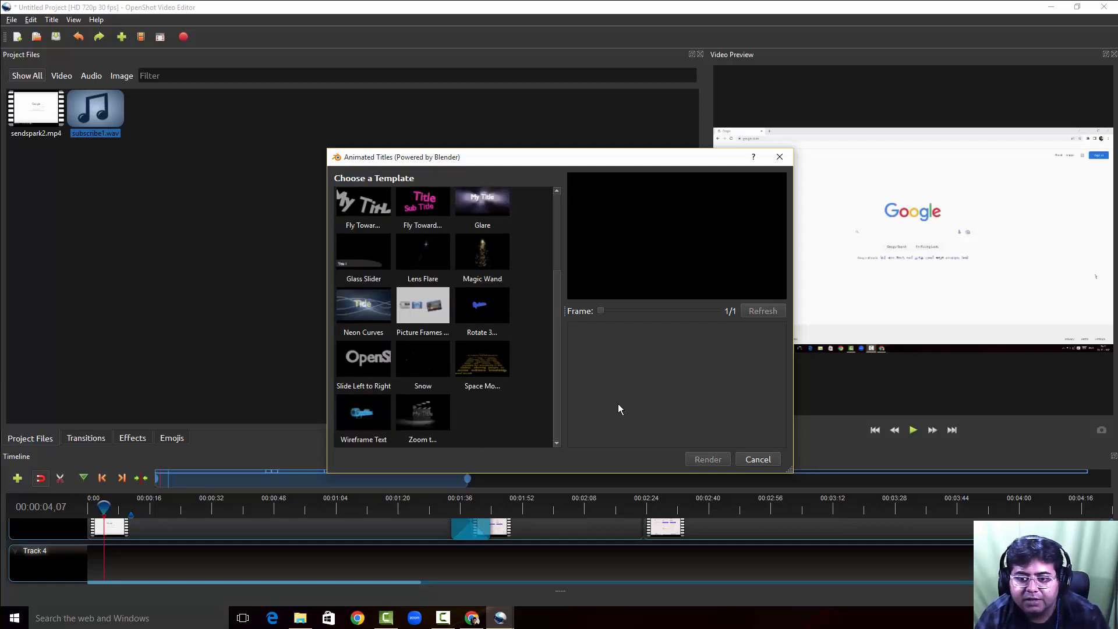
key("Escape")
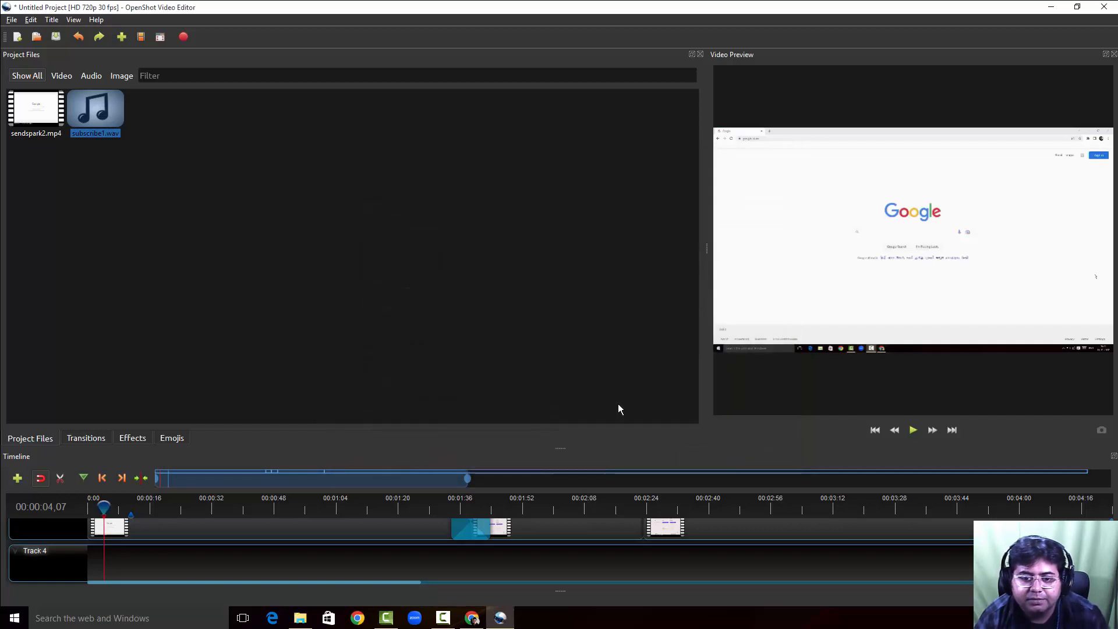
Look through the static Title templates, and close them without creating a title
key("alt+t")
key("Down")
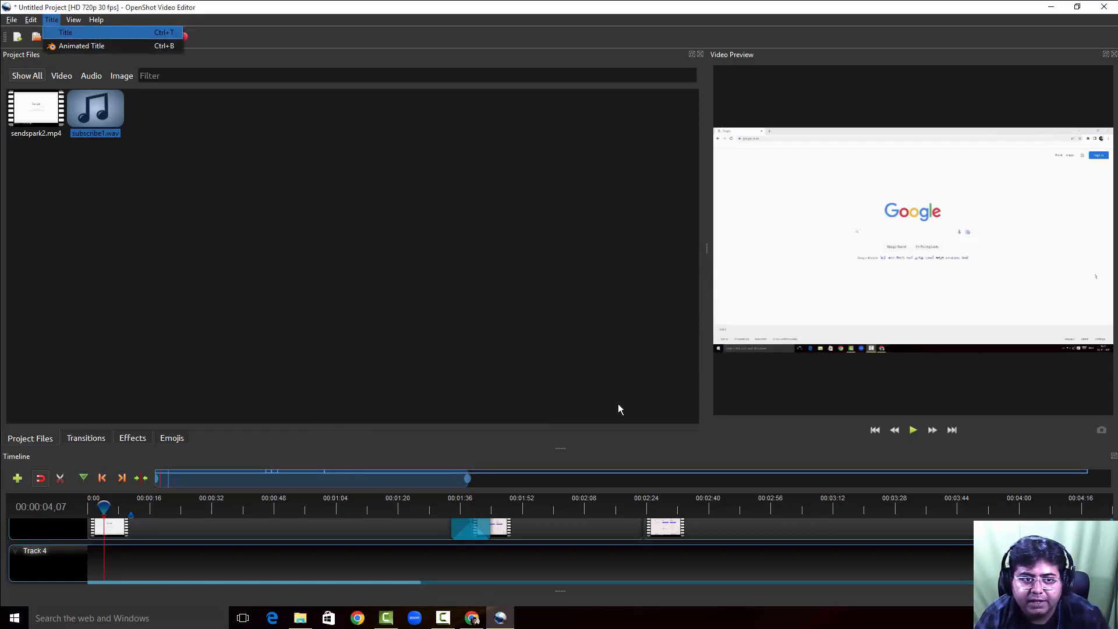
key("Return")
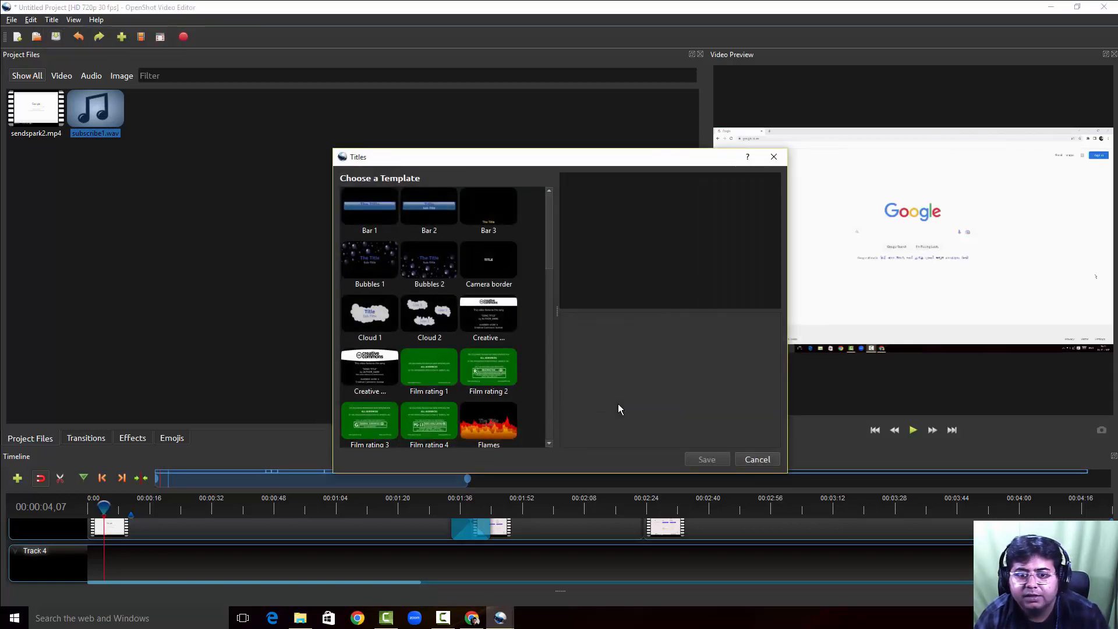
scroll(443, 317, "down", 5)
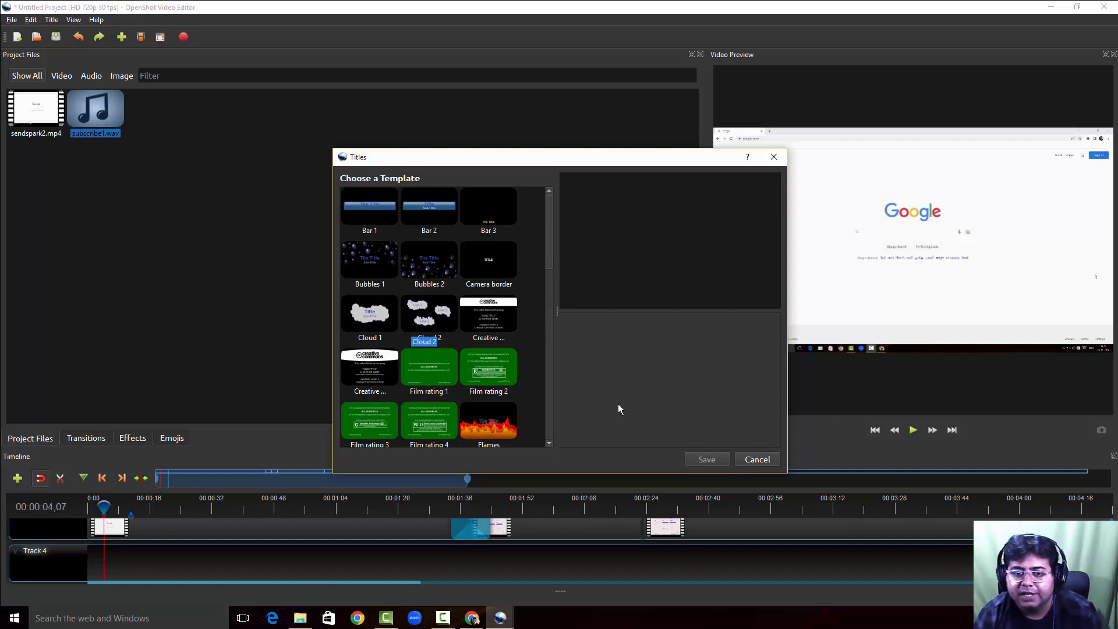
scroll(442, 317, "down", 5)
scroll(442, 317, "down", 5)
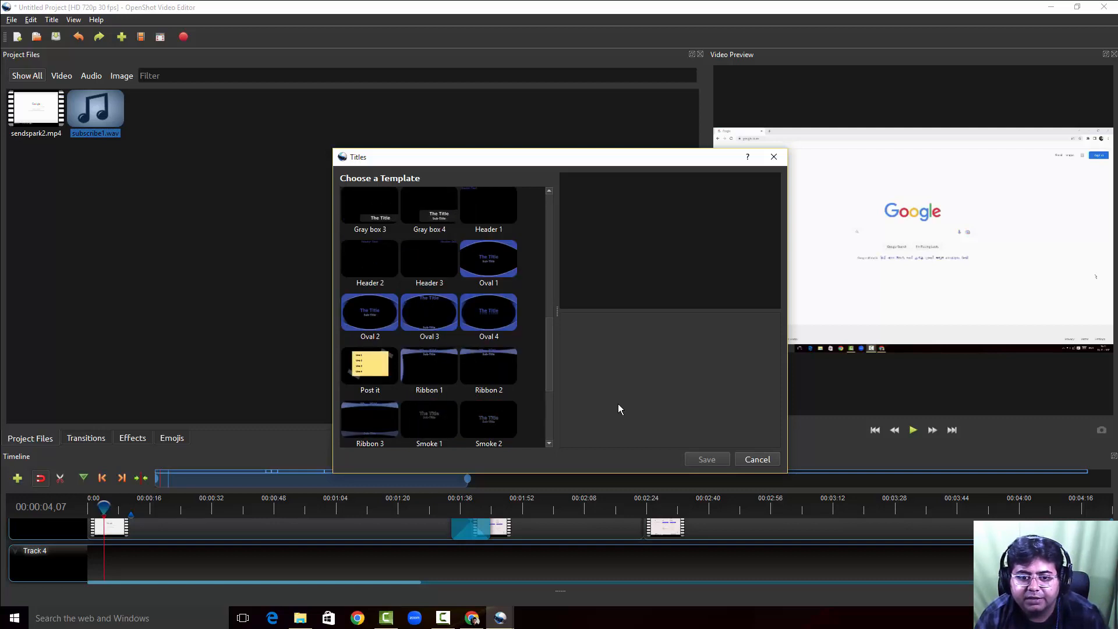
scroll(442, 318, "up", 10)
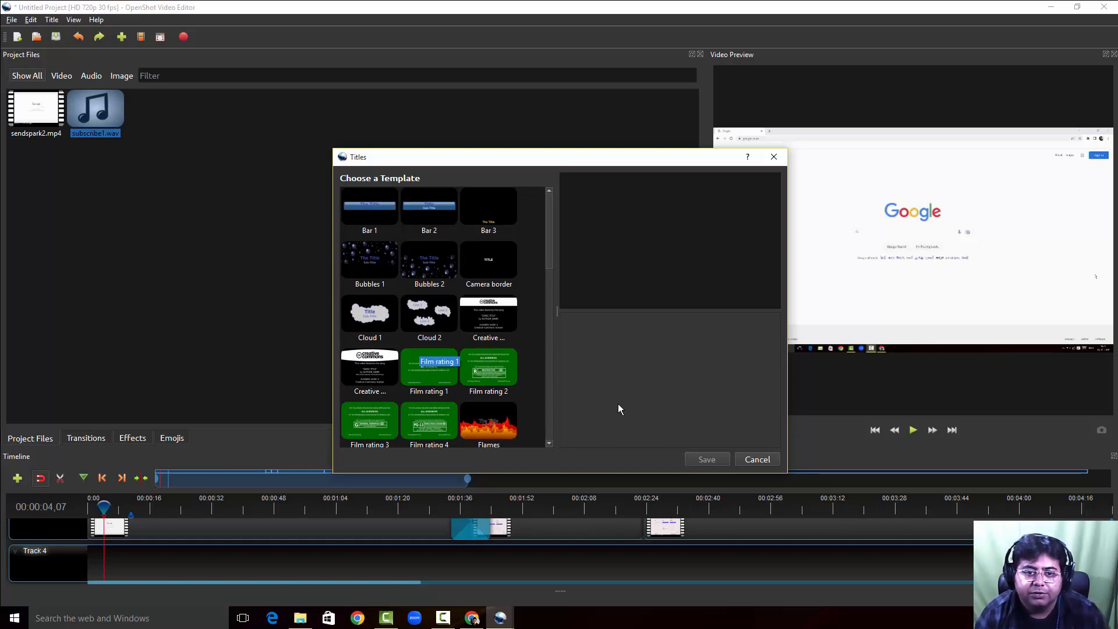
key("Escape")
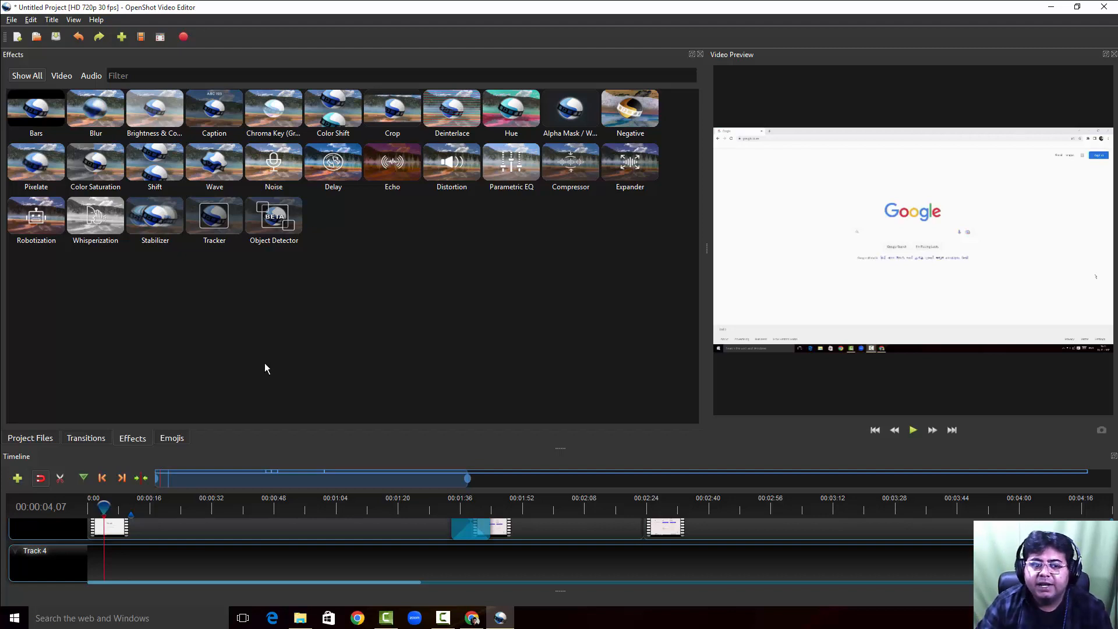
Try to place a globe emoji from the emoji collection near the start of Track 4
left_click(172, 439)
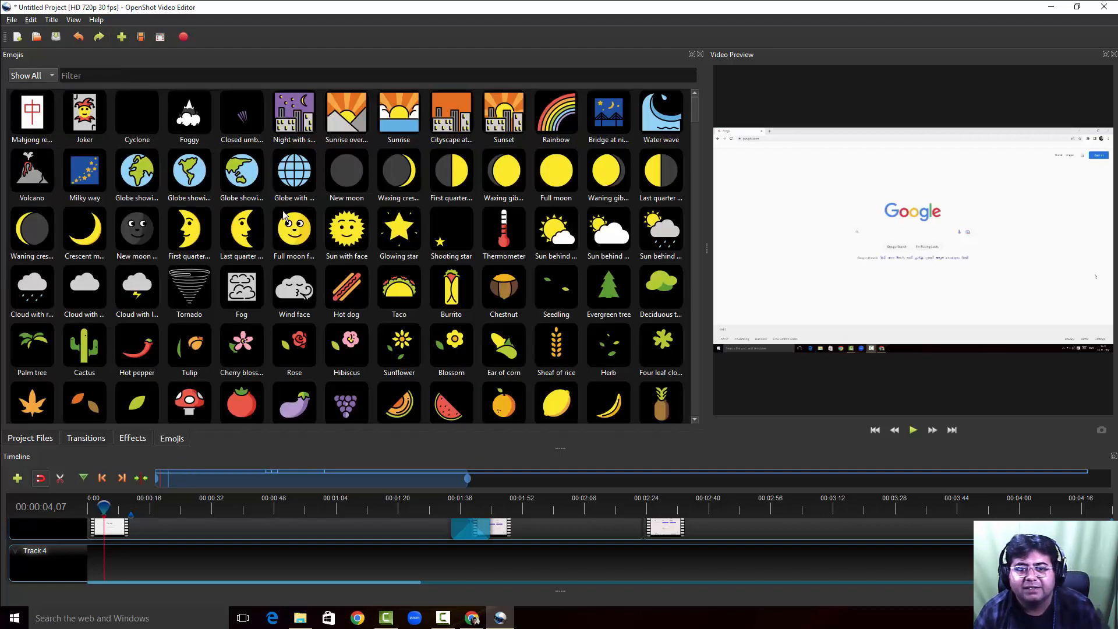
left_click(132, 176)
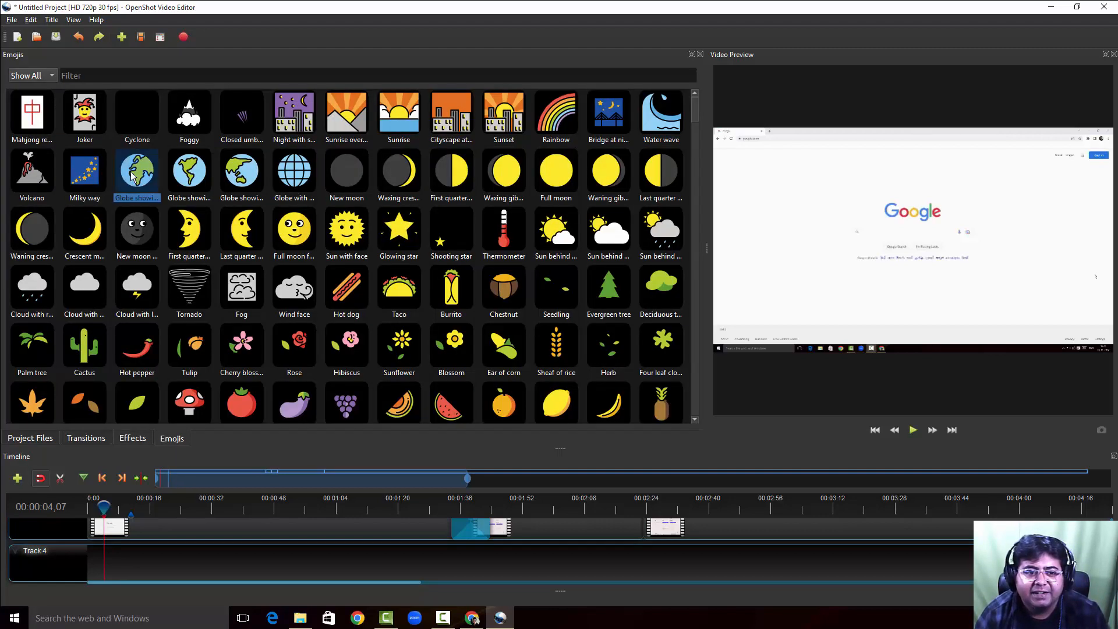
left_click_drag(133, 177, 108, 556)
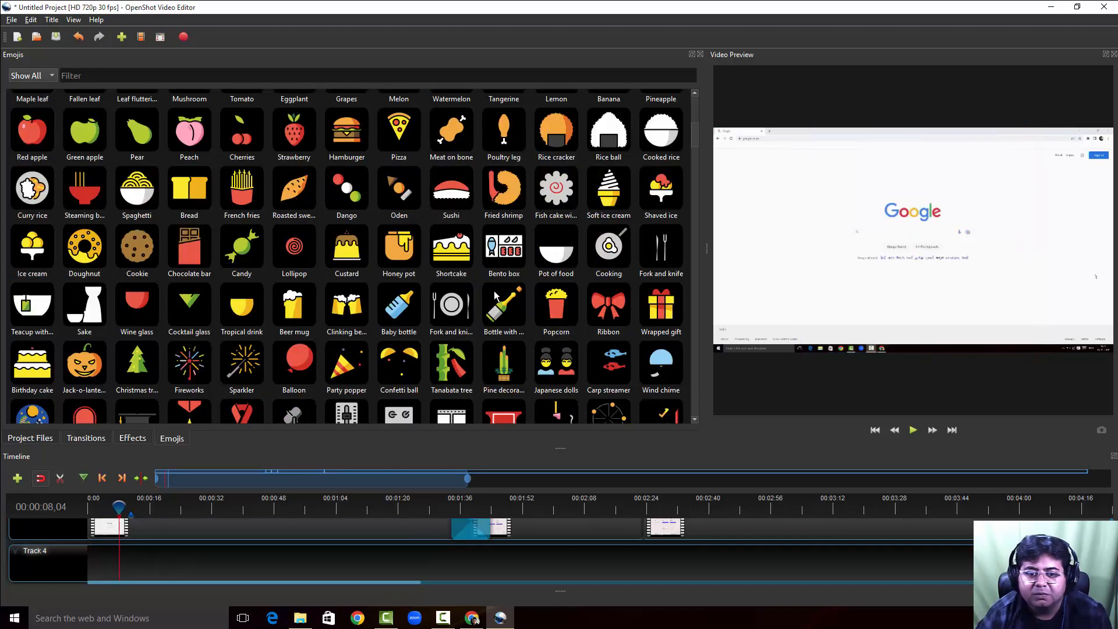
Browse the emoji collection through the food and animal emojis, and return to its beginning
scroll(494, 291, "down", 5)
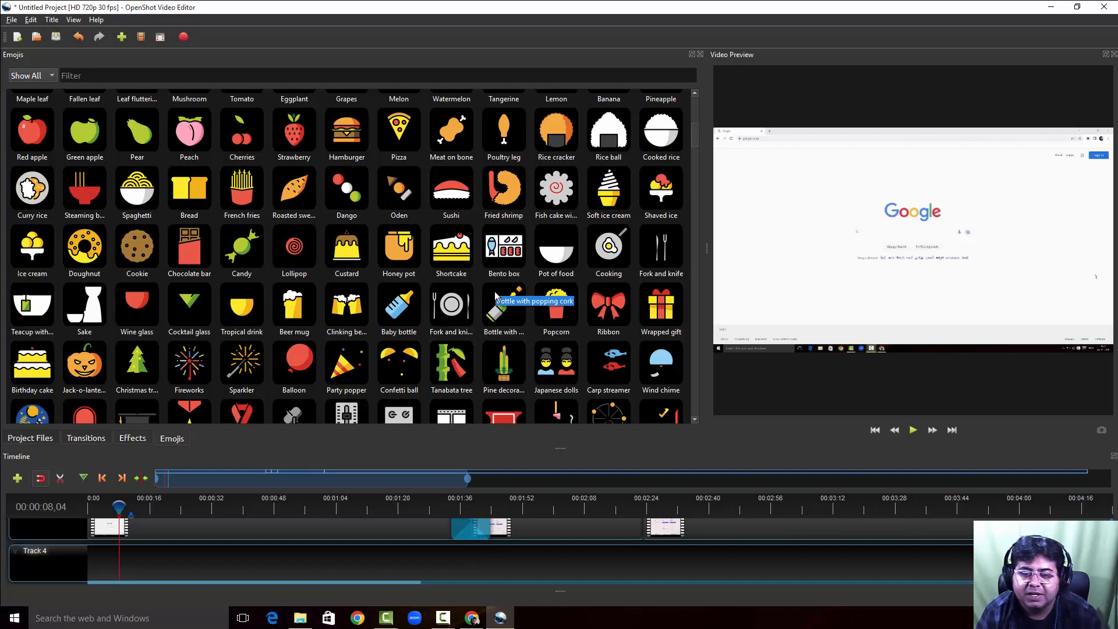
scroll(560, 285, "down", 10)
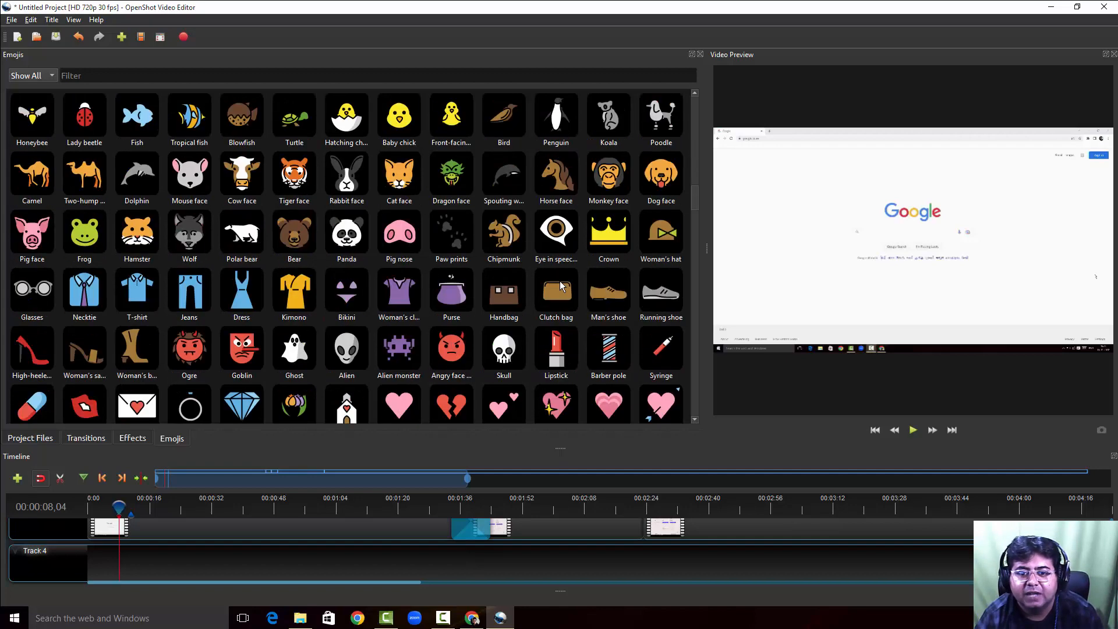
scroll(561, 286, "up", 10)
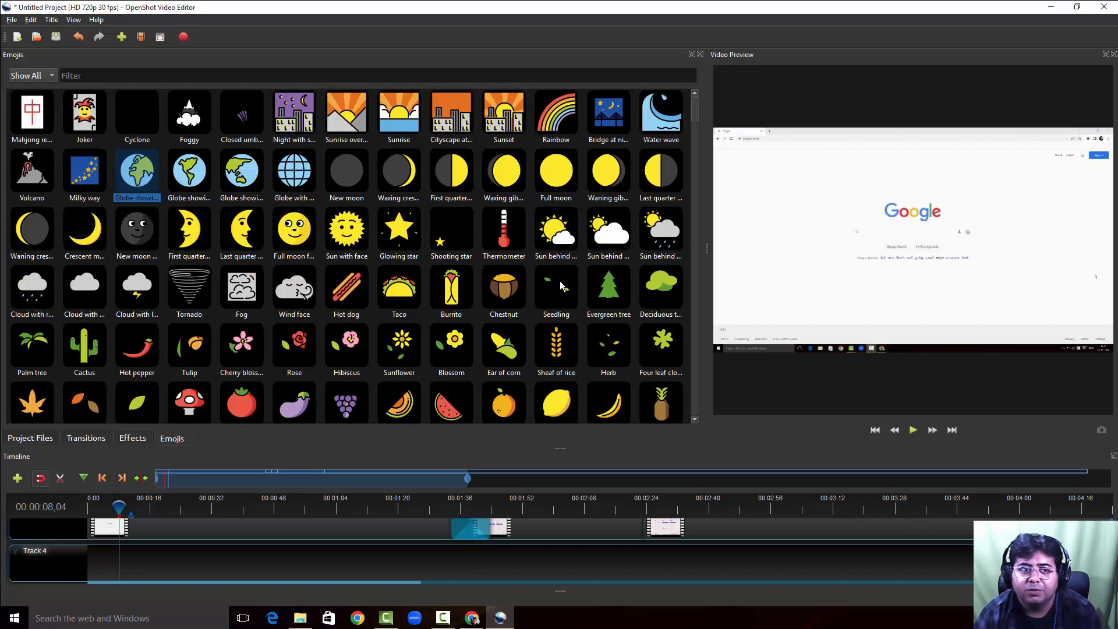